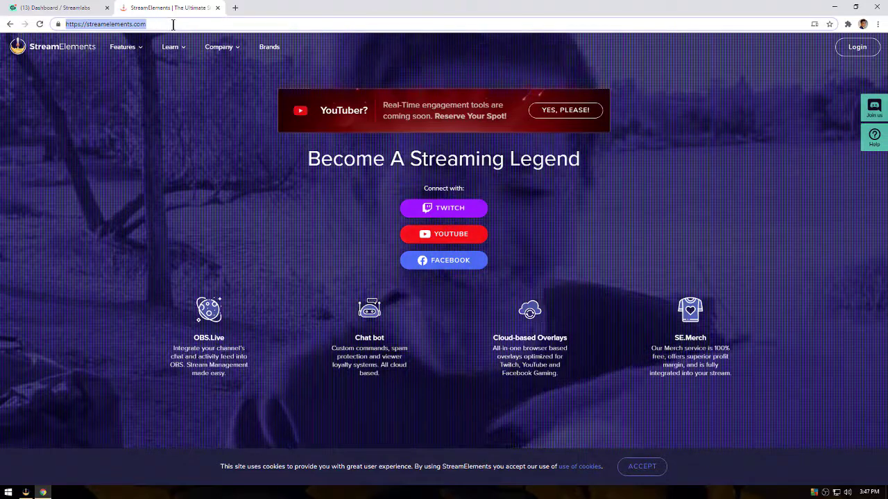
Step: Log in to StreamElements with the Facebook account and connect the JWBP Gaming page
{"action": "left_click", "coordinate": [467, 266]}
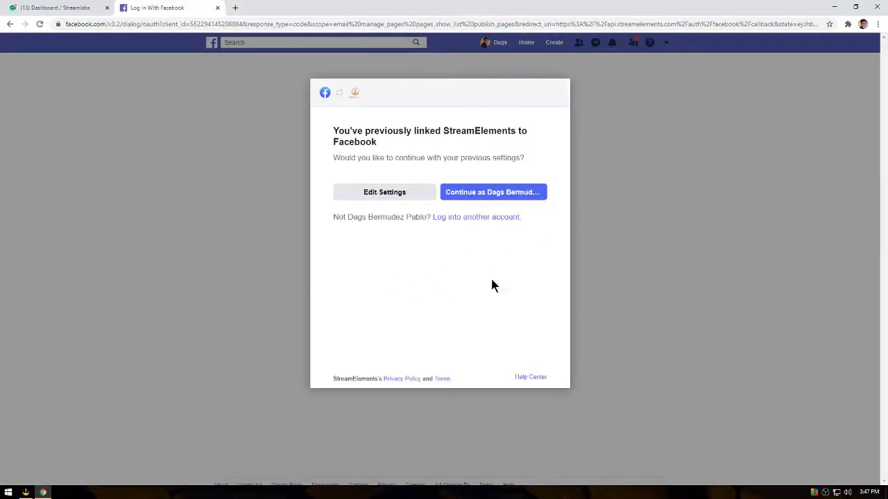
{"action": "left_click", "coordinate": [527, 194]}
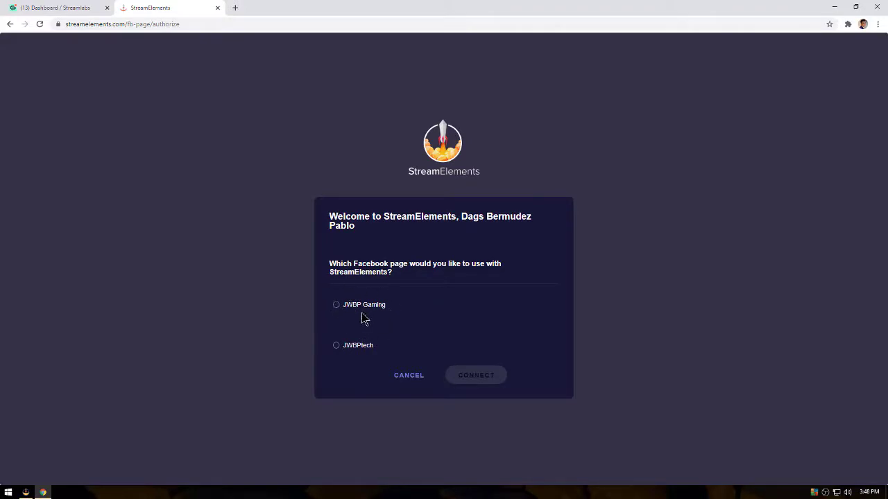
{"action": "left_click", "coordinate": [337, 305]}
{"action": "left_click", "coordinate": [469, 379]}
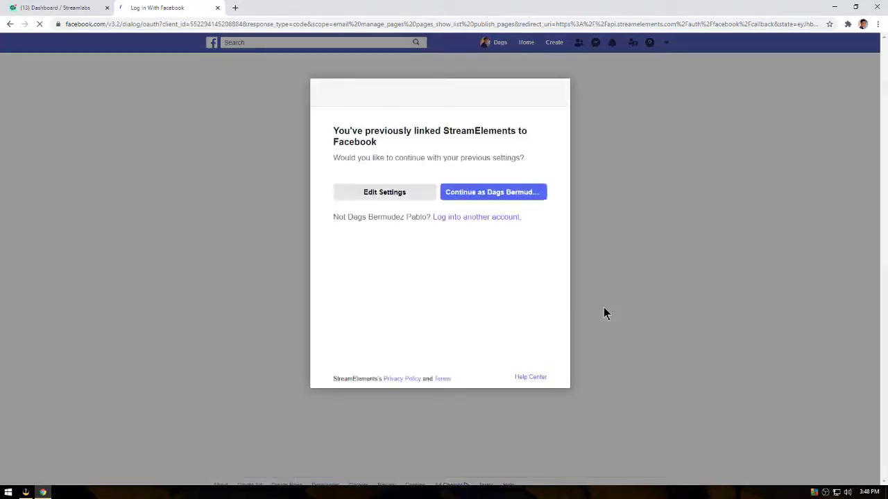
{"action": "left_click", "coordinate": [507, 194]}
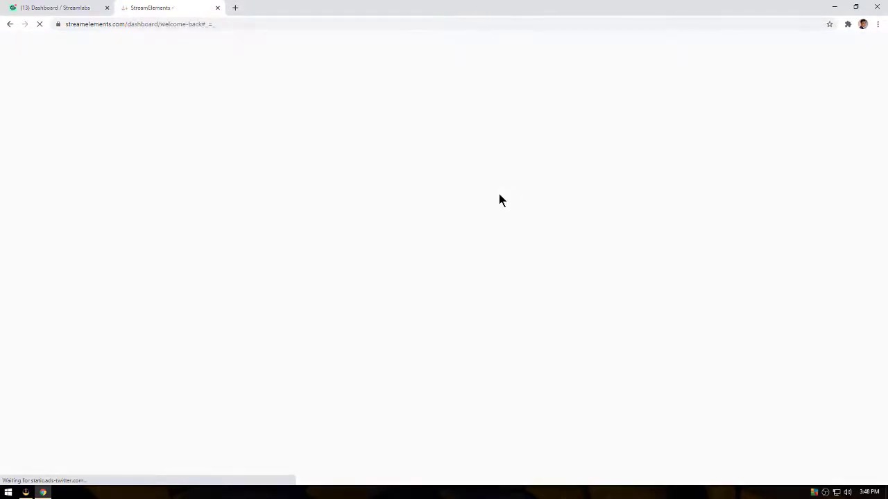
Step: Compare the Streamlabs dashboard and its web address with the StreamElements dashboard
{"action": "left_click", "coordinate": [56, 10]}
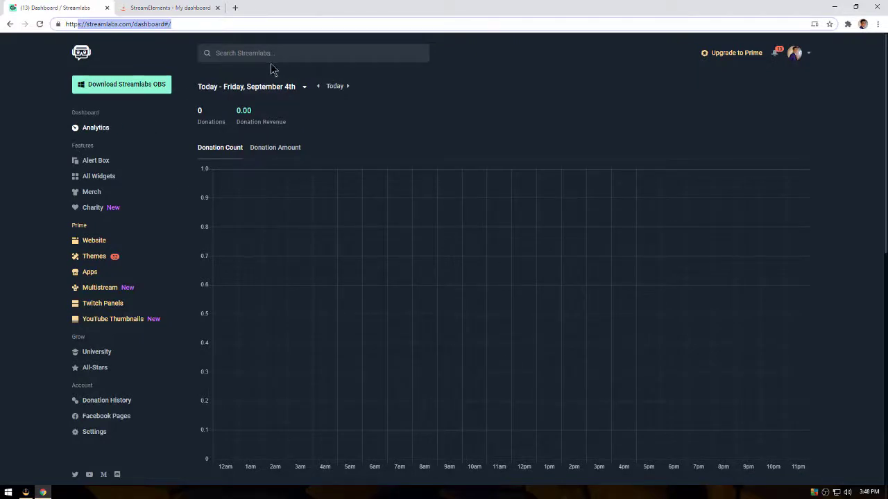
{"action": "left_click", "coordinate": [177, 9]}
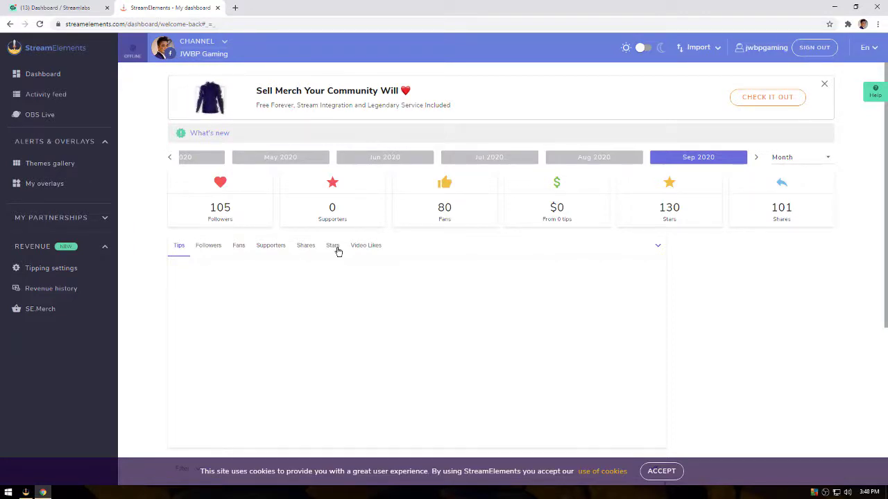
{"action": "left_click", "coordinate": [41, 8]}
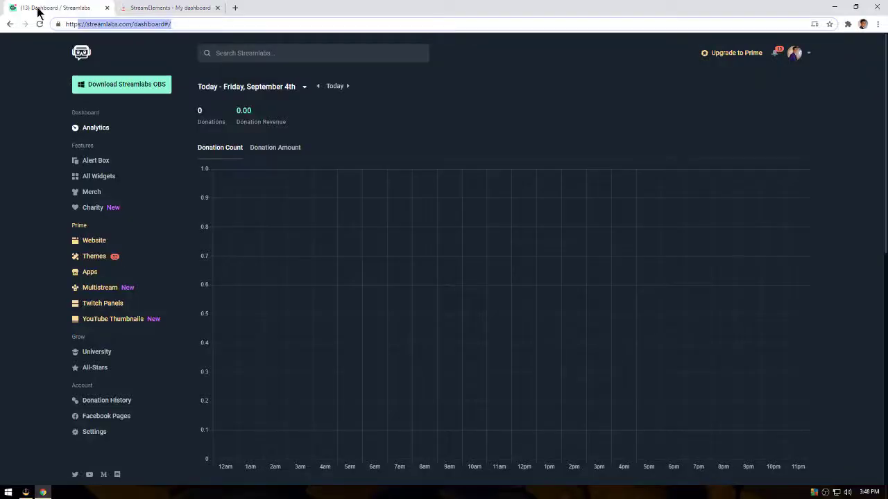
{"action": "left_click", "coordinate": [172, 10]}
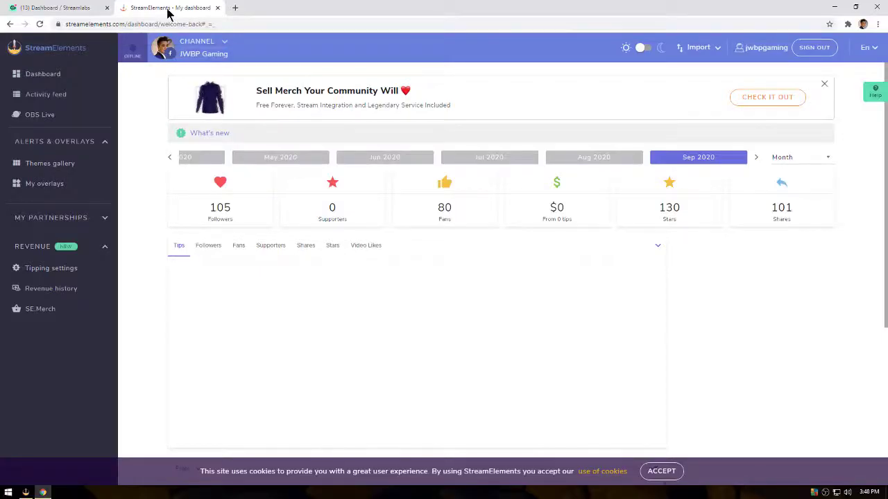
{"action": "left_click", "coordinate": [67, 13]}
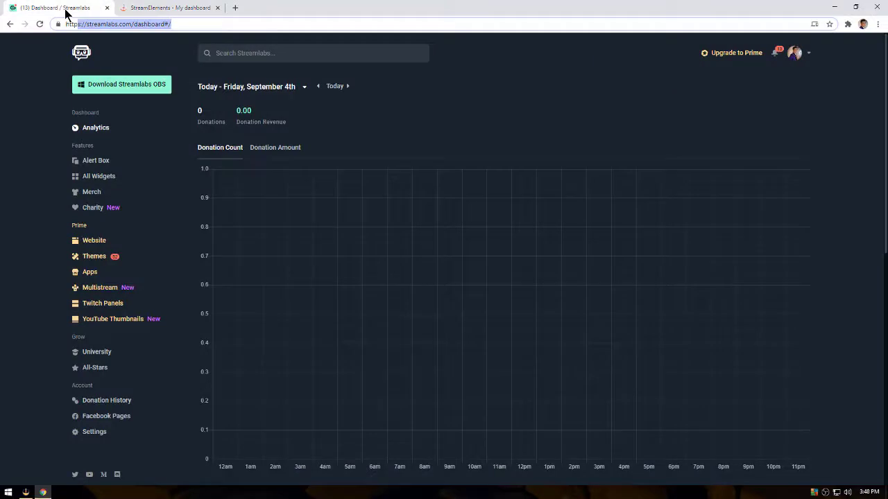
{"action": "left_click", "coordinate": [187, 23]}
{"action": "left_click_drag", "start_coordinate": [187, 23], "coordinate": [50, 21]}
{"action": "left_click", "coordinate": [179, 8]}
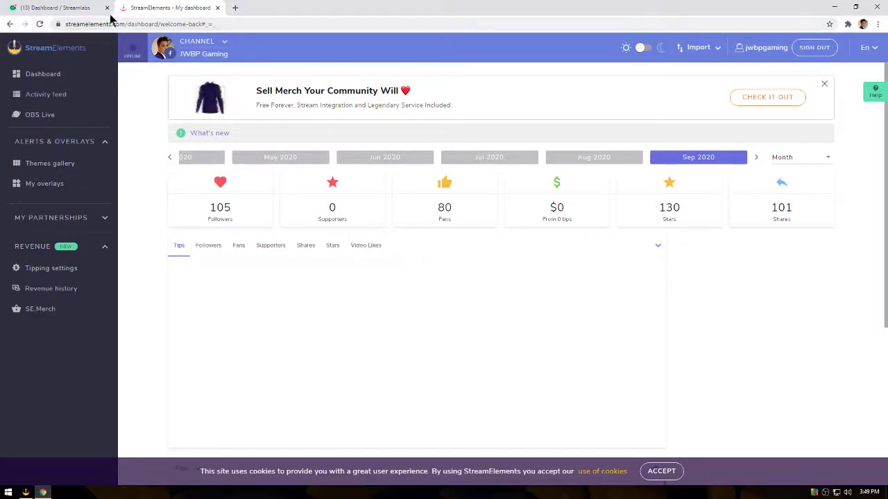
Step: Switch to the Streamlabs dashboard and open the Facebook Pages settings to check which page is used for live videos
{"action": "left_click", "coordinate": [79, 9]}
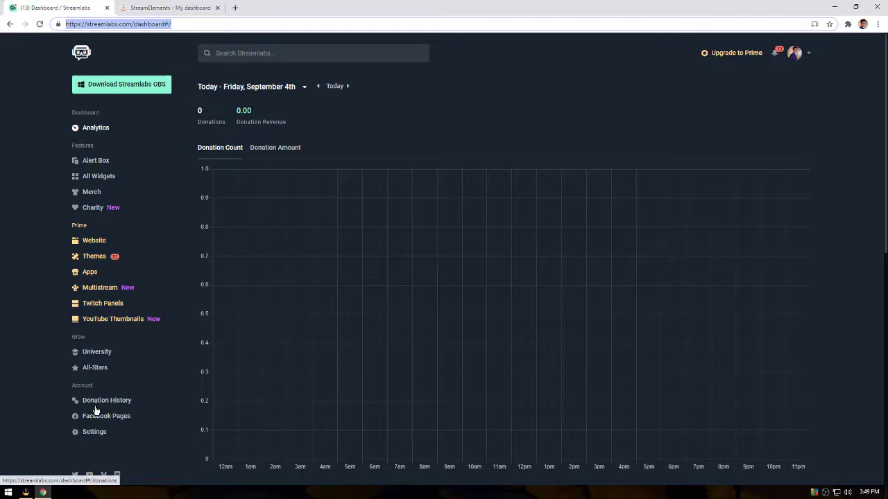
{"action": "left_click", "coordinate": [810, 54]}
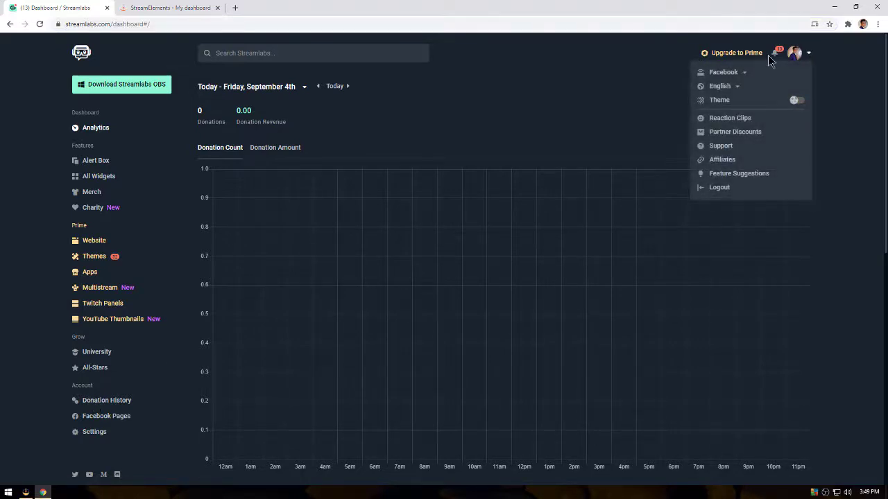
{"action": "left_click", "coordinate": [107, 417]}
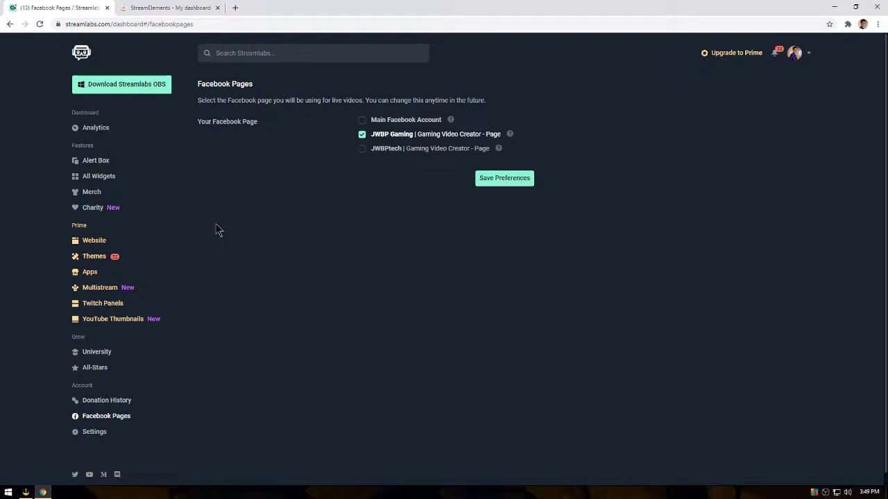
Step: Open the Event List widget from the Streamlabs widget gallery and look through its settings
{"action": "left_click", "coordinate": [98, 179]}
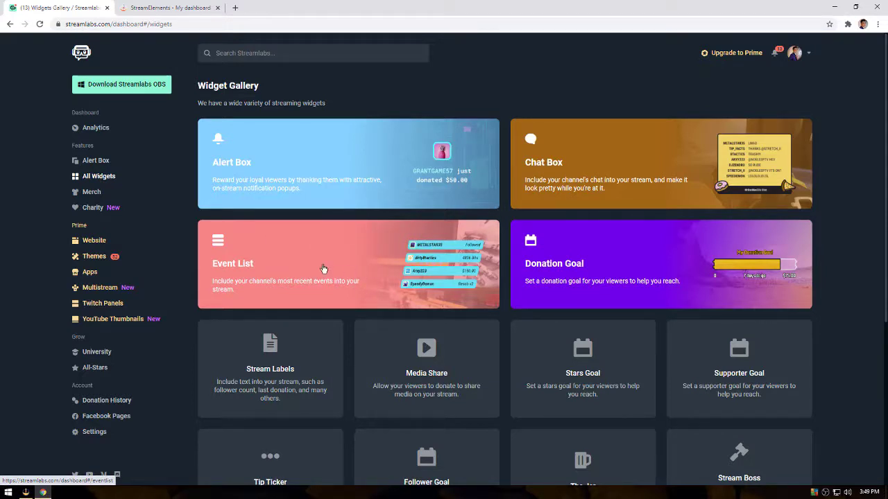
{"action": "left_click", "coordinate": [361, 251]}
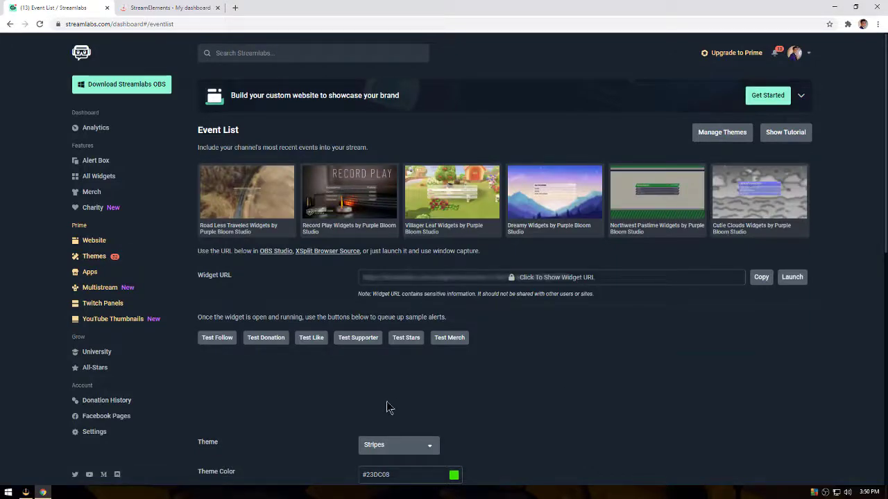
{"action": "scroll", "coordinate": [468, 390], "scroll_direction": "down", "scroll_amount": 2}
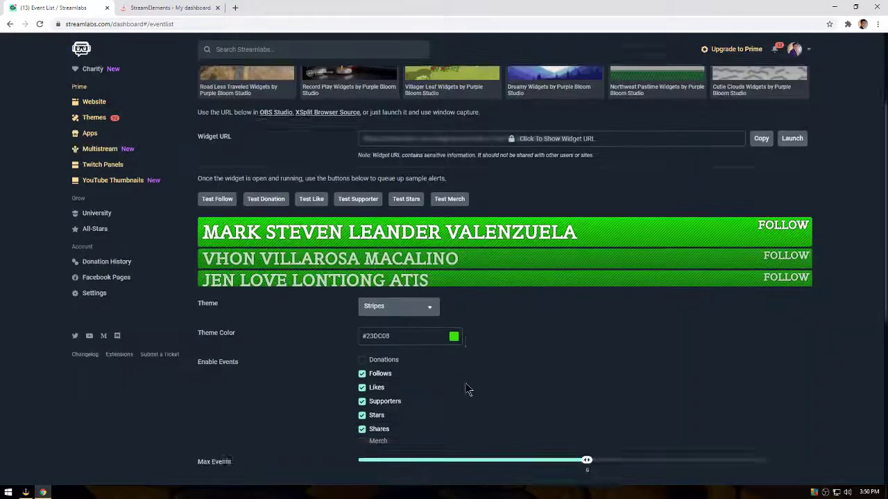
{"action": "scroll", "coordinate": [468, 390], "scroll_direction": "down", "scroll_amount": 1}
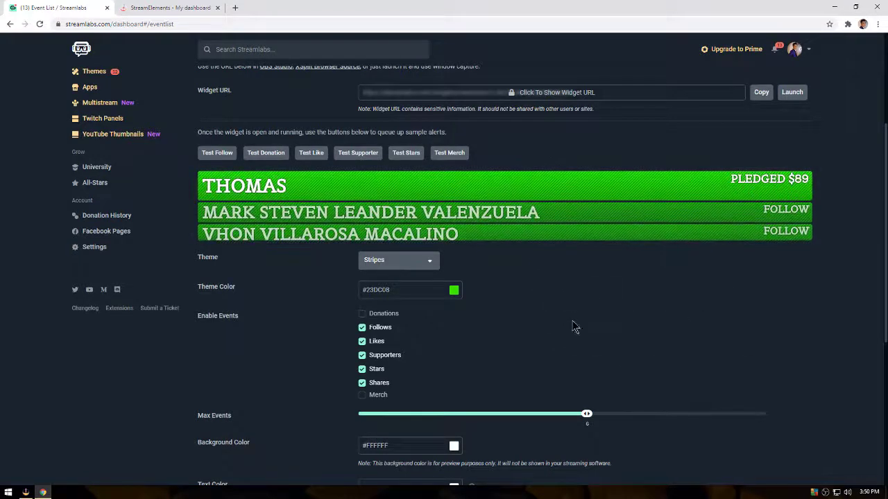
{"action": "scroll", "coordinate": [568, 326], "scroll_direction": "down", "scroll_amount": 4}
{"action": "scroll", "coordinate": [568, 323], "scroll_direction": "down", "scroll_amount": 1}
{"action": "scroll", "coordinate": [568, 323], "scroll_direction": "up", "scroll_amount": 5}
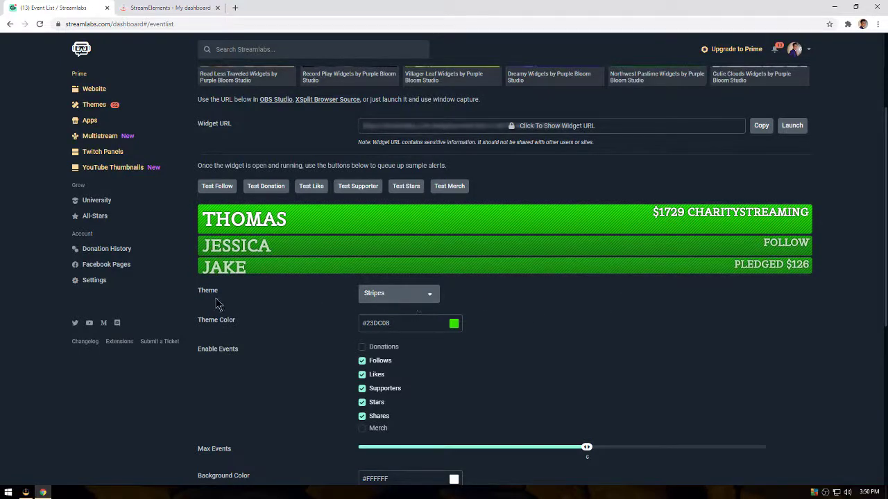
Step: Preview the Chevrons theme on the event list, and switch the theme to Crisscross
{"action": "left_click", "coordinate": [431, 299]}
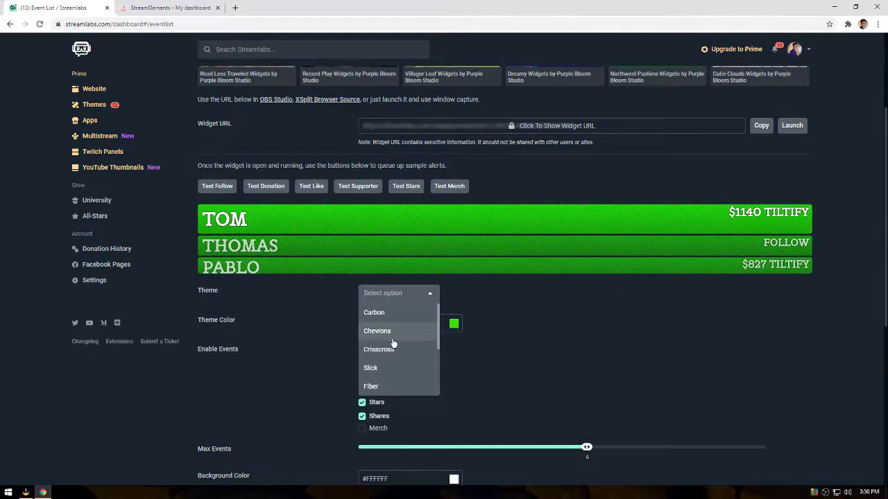
{"action": "left_click", "coordinate": [387, 333]}
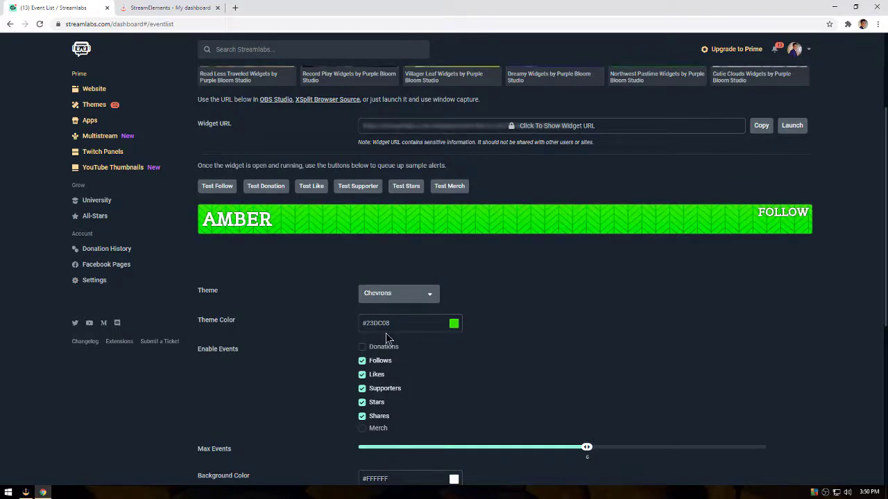
{"action": "left_click", "coordinate": [430, 297]}
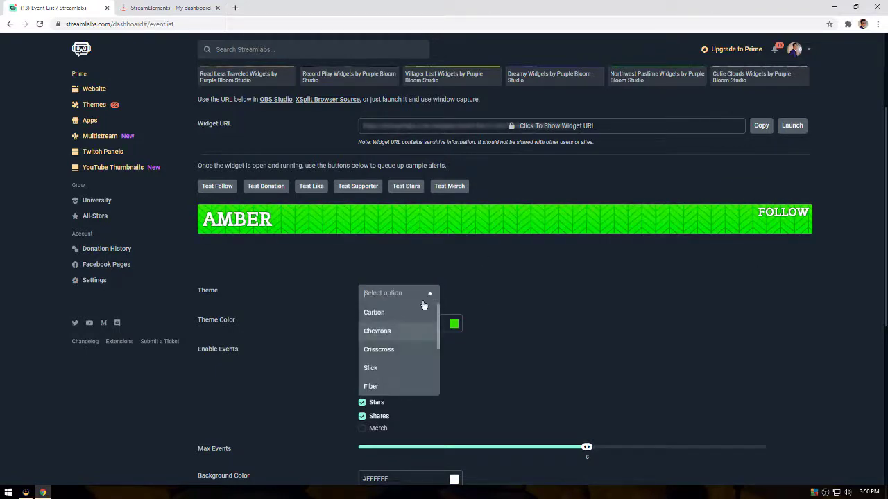
{"action": "left_click", "coordinate": [390, 354]}
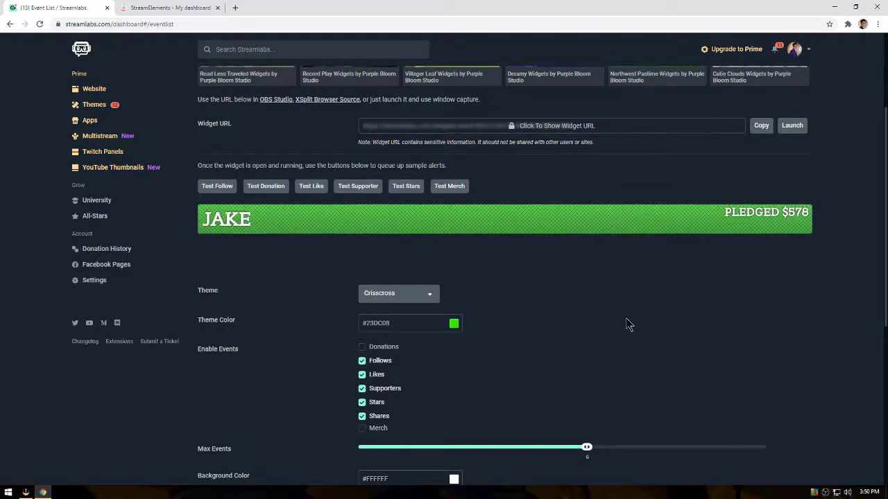
Step: Change the event list's theme color to the blue #0814DC
{"action": "left_click", "coordinate": [453, 324]}
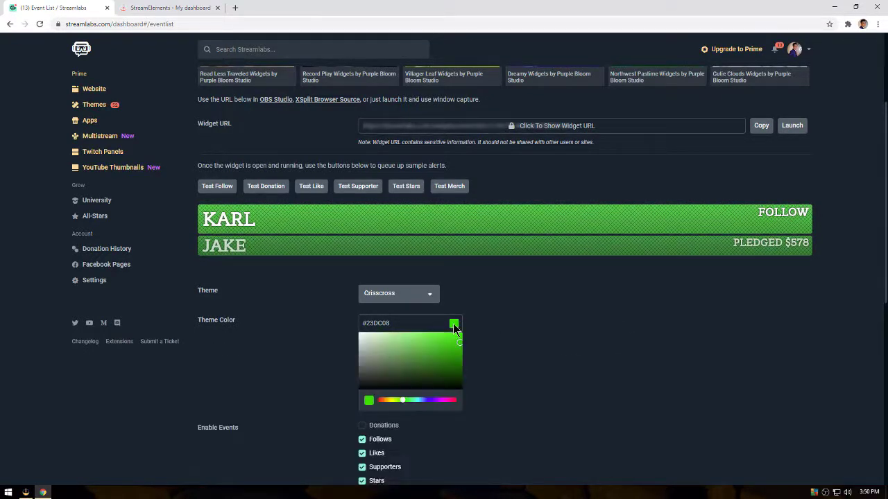
{"action": "left_click", "coordinate": [430, 401]}
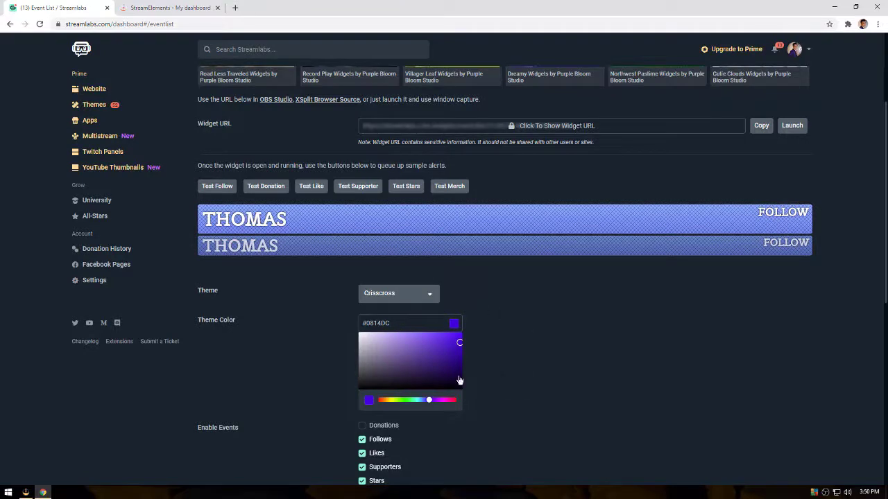
{"action": "left_click", "coordinate": [562, 361]}
Step: Set the event list's maximum number of events to 10
{"action": "scroll", "coordinate": [562, 361], "scroll_direction": "down", "scroll_amount": 1}
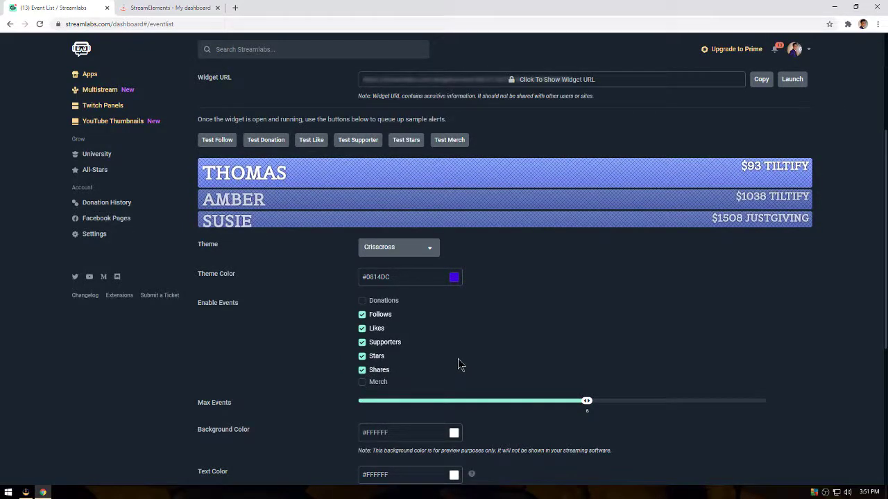
{"action": "scroll", "coordinate": [457, 364], "scroll_direction": "down", "scroll_amount": 1}
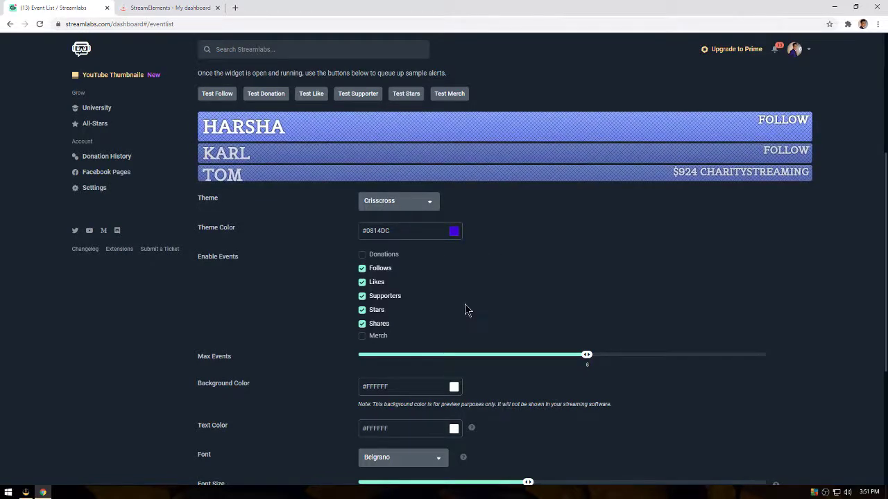
{"action": "left_click_drag", "start_coordinate": [587, 357], "coordinate": [794, 366]}
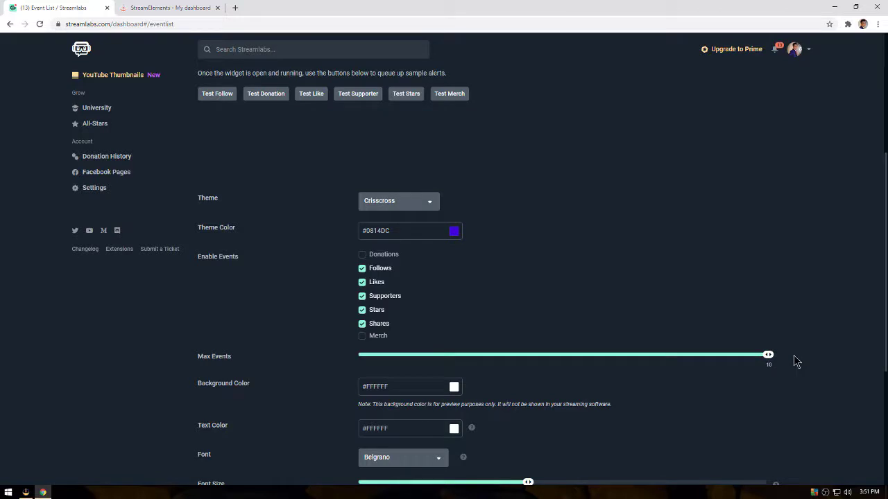
Step: Examine the event list preview and the remaining font, animation, fade time and other display options
{"action": "scroll", "coordinate": [643, 367], "scroll_direction": "down", "scroll_amount": 3}
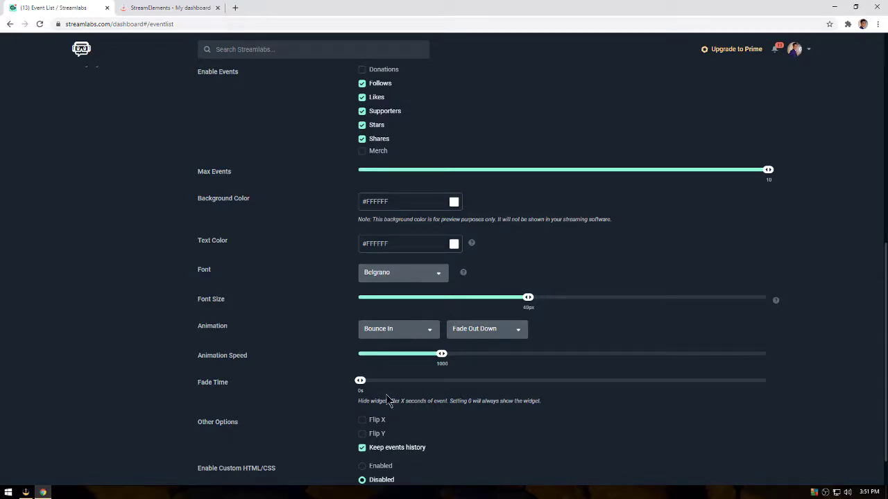
{"action": "scroll", "coordinate": [451, 322], "scroll_direction": "down", "scroll_amount": 1}
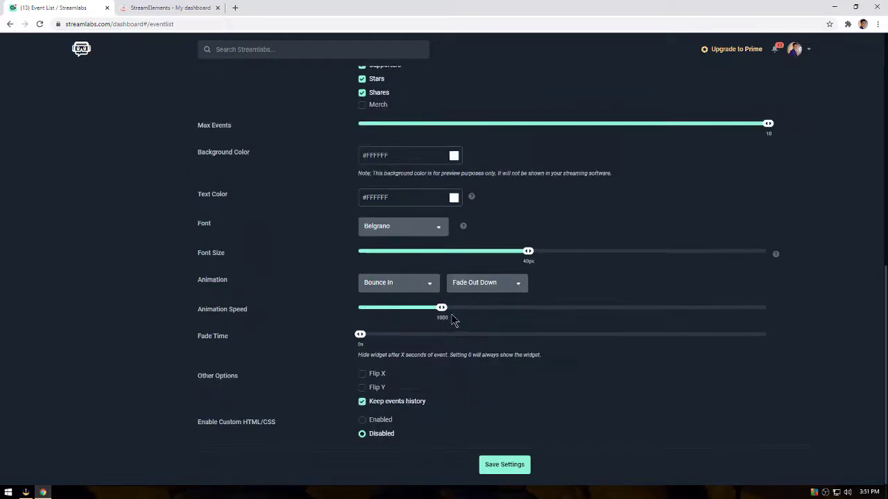
{"action": "scroll", "coordinate": [452, 319], "scroll_direction": "up", "scroll_amount": 5}
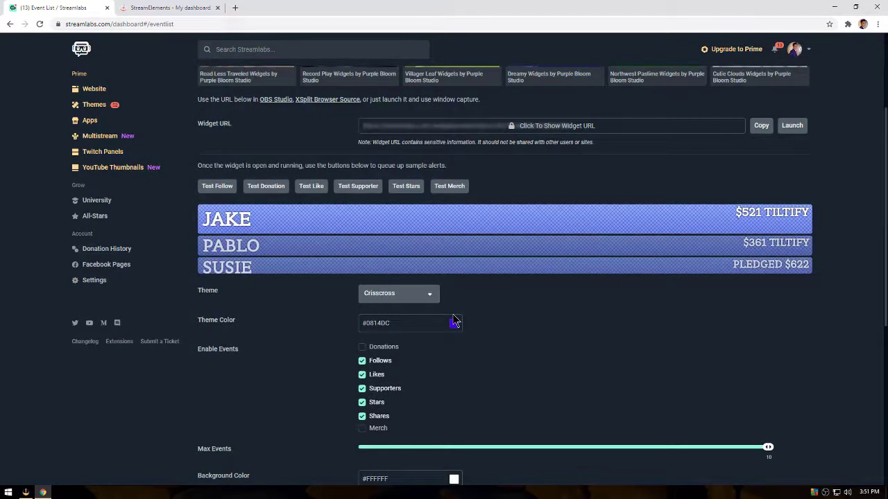
{"action": "scroll", "coordinate": [454, 321], "scroll_direction": "up", "scroll_amount": 2}
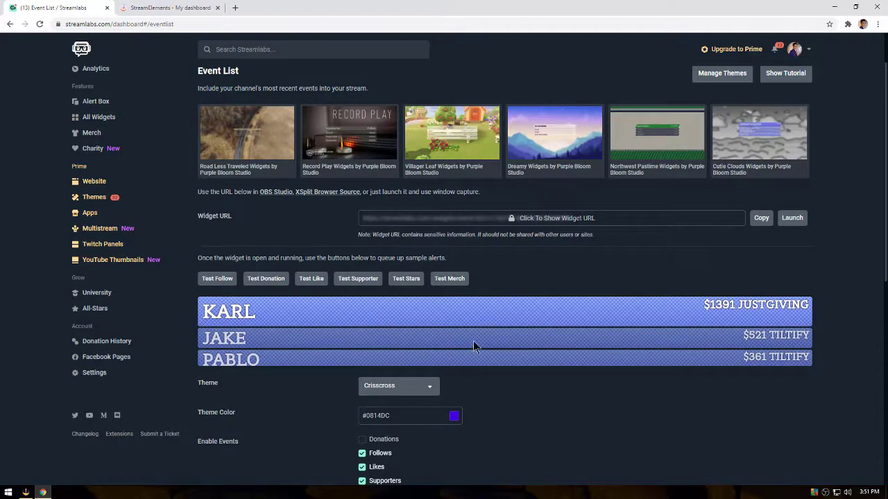
{"action": "scroll", "coordinate": [473, 347], "scroll_direction": "down", "scroll_amount": 5}
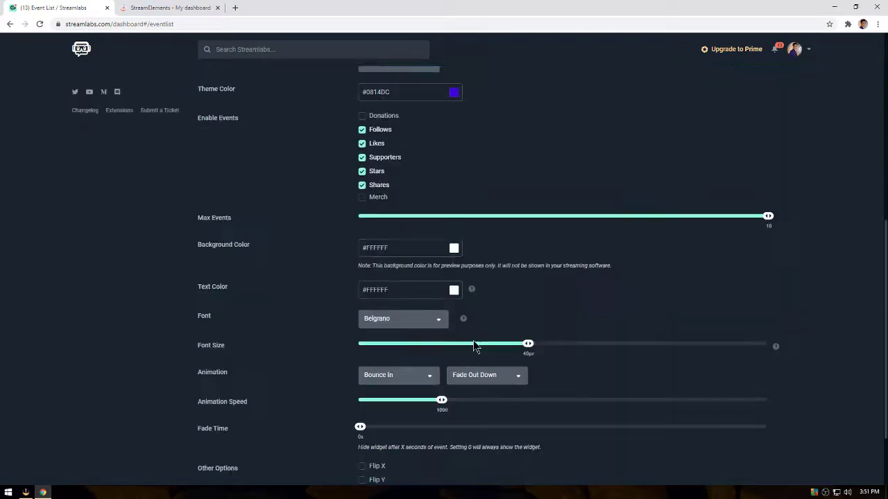
{"action": "scroll", "coordinate": [473, 342], "scroll_direction": "up", "scroll_amount": 3}
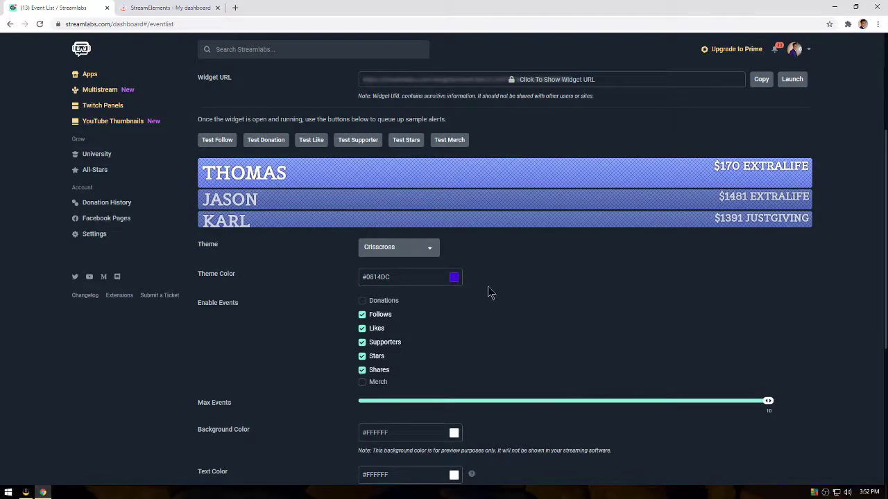
{"action": "scroll", "coordinate": [451, 311], "scroll_direction": "down", "scroll_amount": 3}
{"action": "scroll", "coordinate": [459, 323], "scroll_direction": "down", "scroll_amount": 2}
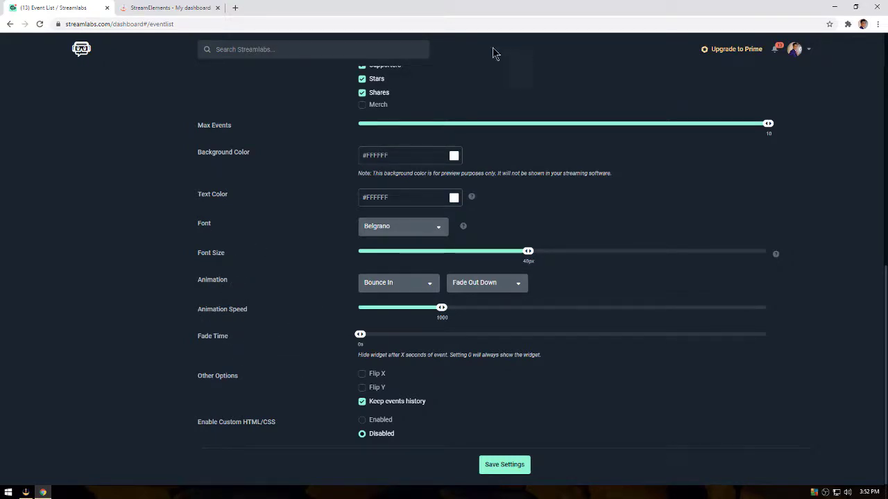
{"action": "scroll", "coordinate": [484, 193], "scroll_direction": "up", "scroll_amount": 3}
{"action": "scroll", "coordinate": [486, 194], "scroll_direction": "up", "scroll_amount": 2}
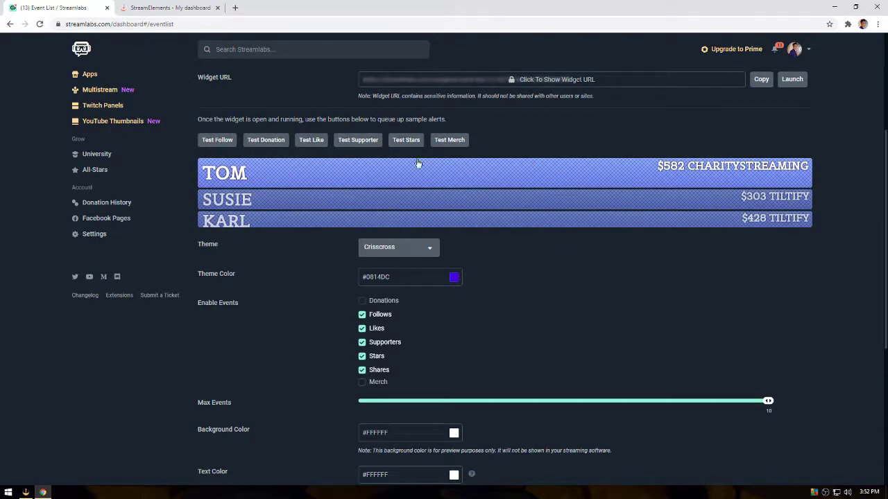
Step: Go back to the widget gallery and reopen the Event List widget without saving the edited settings
{"action": "left_click", "coordinate": [9, 24]}
{"action": "scroll", "coordinate": [277, 188], "scroll_direction": "up", "scroll_amount": 2}
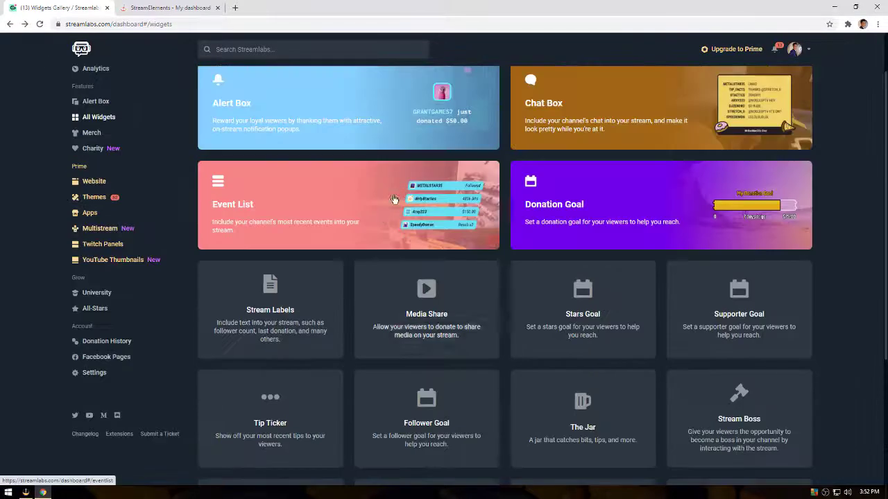
{"action": "left_click", "coordinate": [360, 214]}
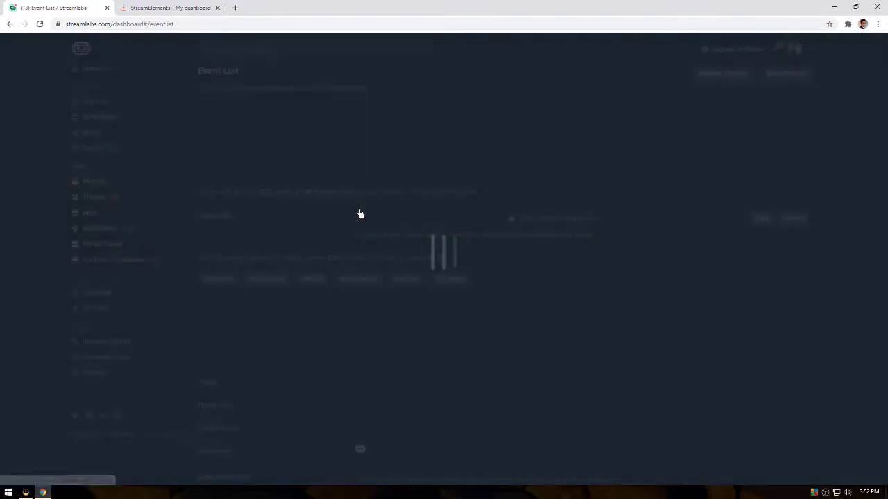
Step: Examine the reloaded event list preview along with its theme, enabled events, font, animation, fade time and save options
{"action": "scroll", "coordinate": [569, 292], "scroll_direction": "down", "scroll_amount": 4}
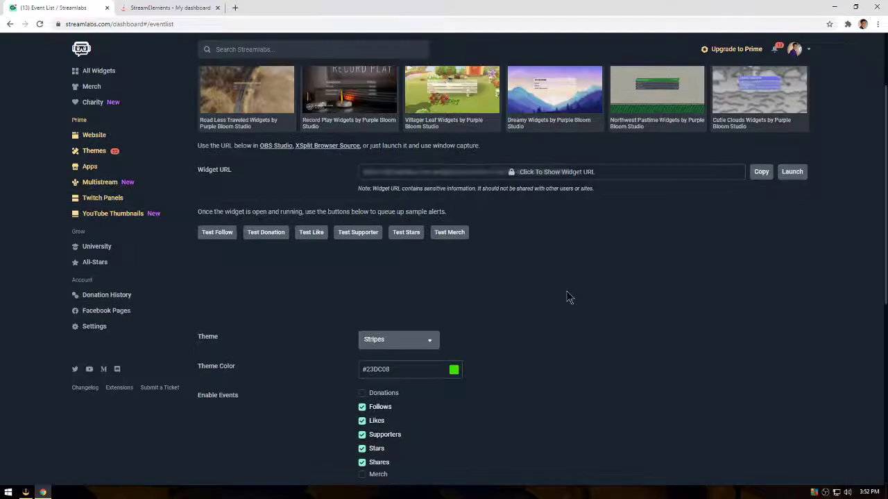
{"action": "scroll", "coordinate": [566, 294], "scroll_direction": "down", "scroll_amount": 2}
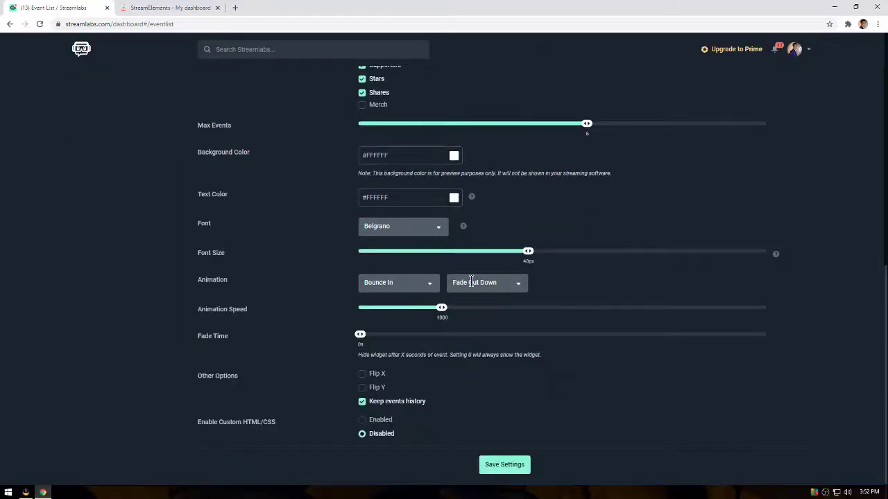
{"action": "scroll", "coordinate": [472, 282], "scroll_direction": "up", "scroll_amount": 2}
{"action": "scroll", "coordinate": [493, 286], "scroll_direction": "up", "scroll_amount": 3}
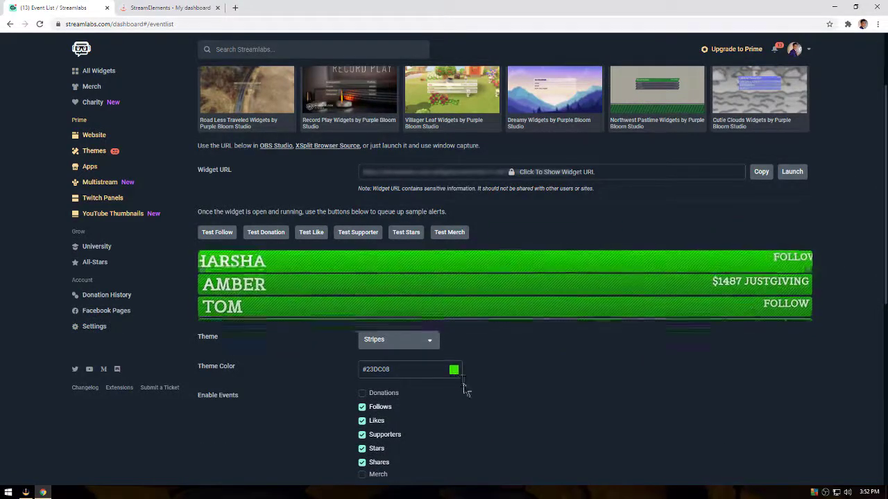
{"action": "scroll", "coordinate": [513, 363], "scroll_direction": "down", "scroll_amount": 2}
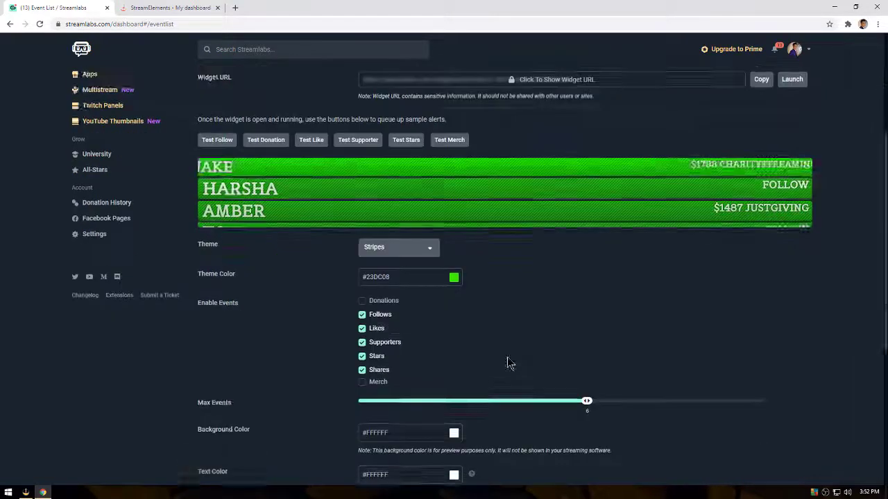
{"action": "scroll", "coordinate": [418, 362], "scroll_direction": "down", "scroll_amount": 3}
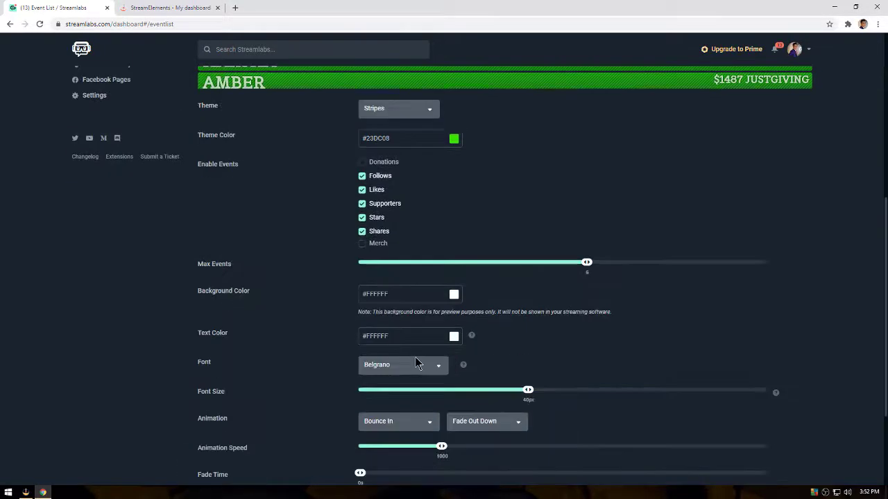
{"action": "scroll", "coordinate": [507, 430], "scroll_direction": "down", "scroll_amount": 1}
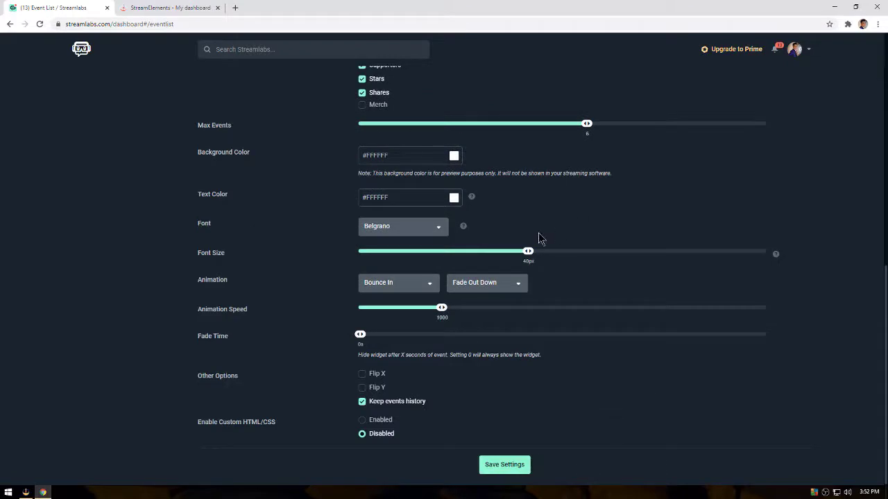
{"action": "scroll", "coordinate": [489, 243], "scroll_direction": "up", "scroll_amount": 10}
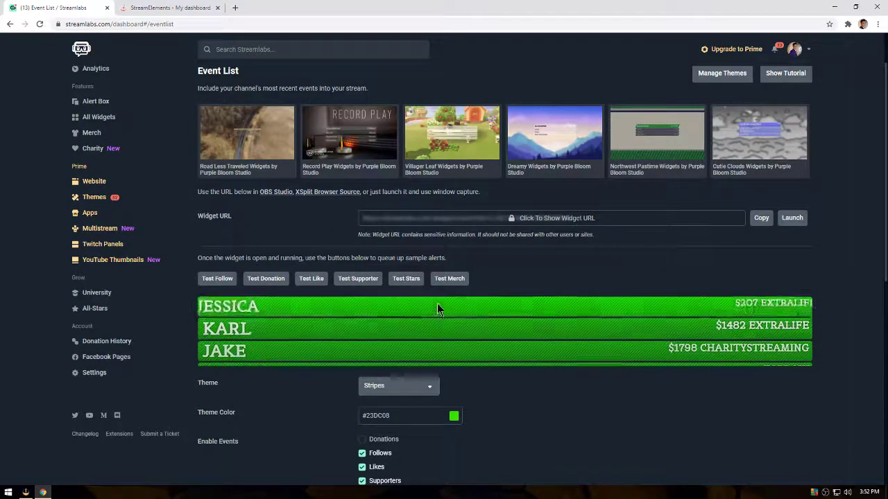
{"action": "scroll", "coordinate": [439, 307], "scroll_direction": "down", "scroll_amount": 8}
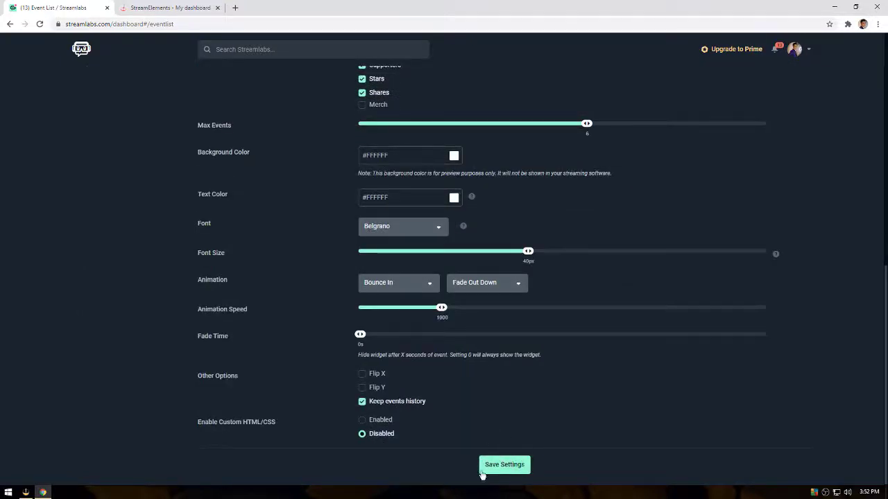
{"action": "scroll", "coordinate": [511, 464], "scroll_direction": "up", "scroll_amount": 10}
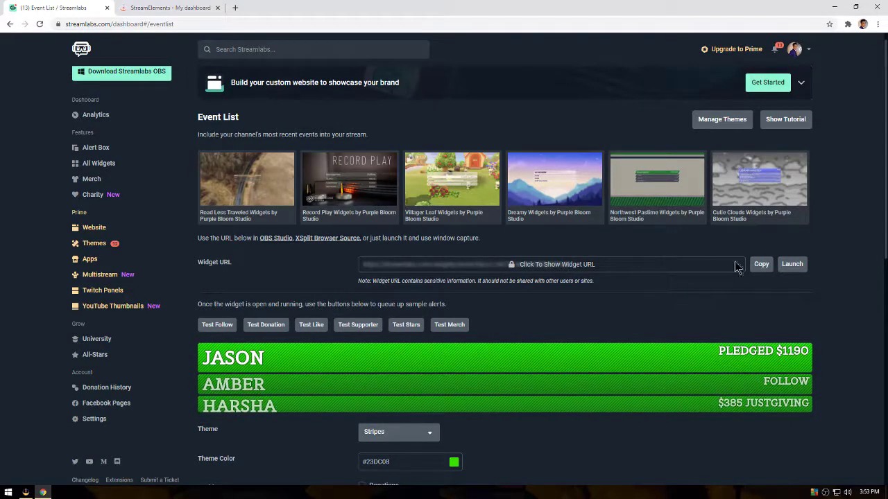
Step: Reveal and copy the Event List widget URL, and switch to OBS
{"action": "left_click", "coordinate": [602, 271]}
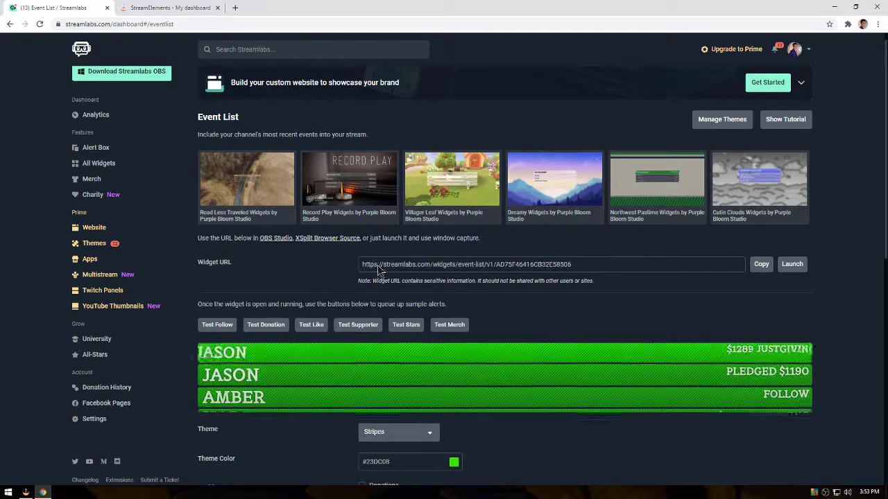
{"action": "left_click", "coordinate": [761, 264]}
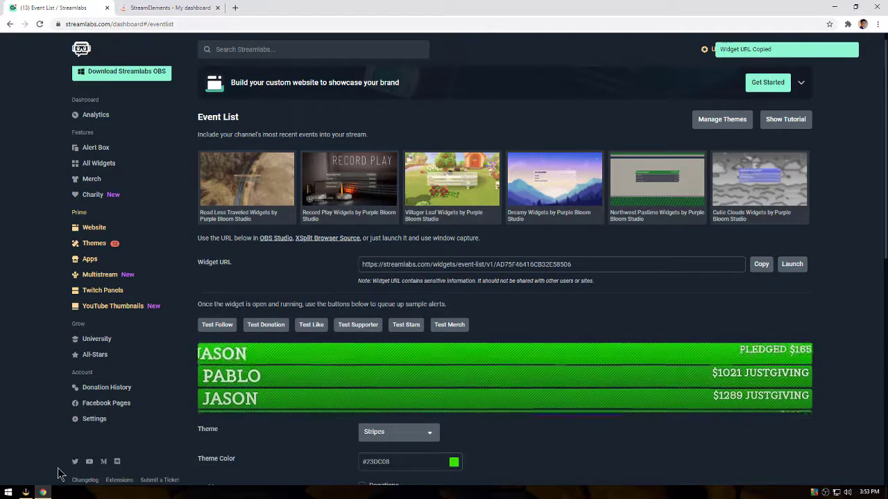
{"action": "mouse_move", "coordinate": [25, 494]}
{"action": "left_click", "coordinate": [56, 455]}
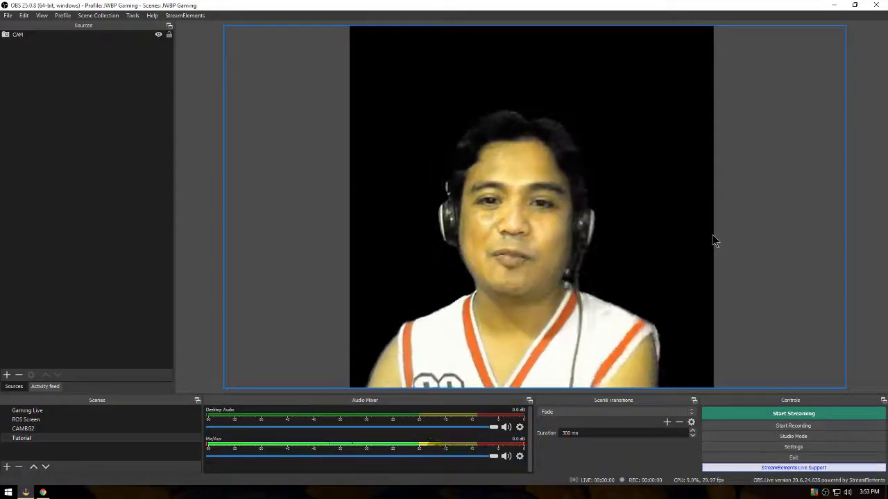
Step: Shrink the CAM source and place it in the lower-right corner of the canvas, extending past the canvas edge
{"action": "left_click", "coordinate": [281, 70]}
{"action": "left_click_drag", "start_coordinate": [222, 28], "coordinate": [472, 241]}
{"action": "key", "text": "Left"}
{"action": "key", "text": "Left"}
{"action": "key", "text": "Left"}
{"action": "key", "text": "Left"}
{"action": "key", "text": "Left"}
{"action": "key", "text": "Left"}
{"action": "key", "text": "Left"}
{"action": "key", "text": "Left"}
{"action": "key", "text": "Left"}
{"action": "key", "text": "Left"}
{"action": "key", "text": "Left"}
{"action": "key", "text": "Left"}
{"action": "key", "text": "Left"}
{"action": "key", "text": "Left"}
{"action": "key", "text": "Left"}
{"action": "key", "text": "Left"}
{"action": "key", "text": "Left"}
{"action": "key", "text": "Left"}
{"action": "key", "text": "Left"}
{"action": "key", "text": "Left"}
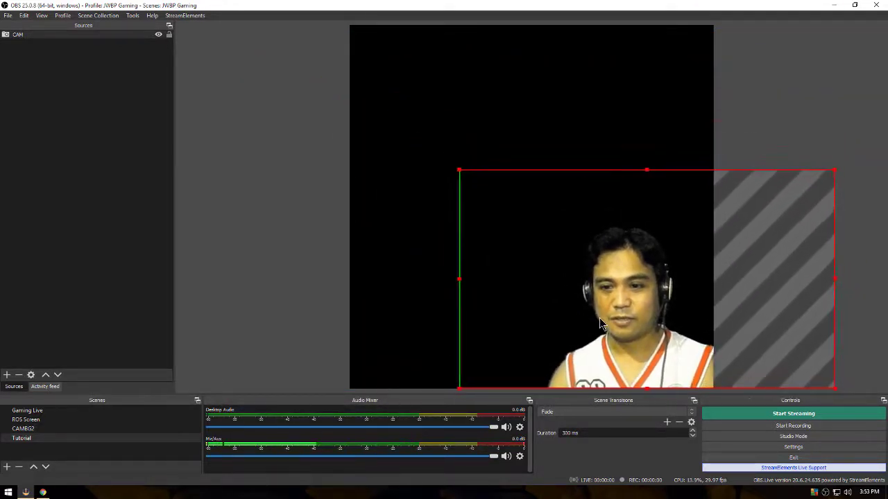
{"action": "left_click_drag", "start_coordinate": [444, 174], "coordinate": [574, 211]}
{"action": "left_click", "coordinate": [770, 151]}
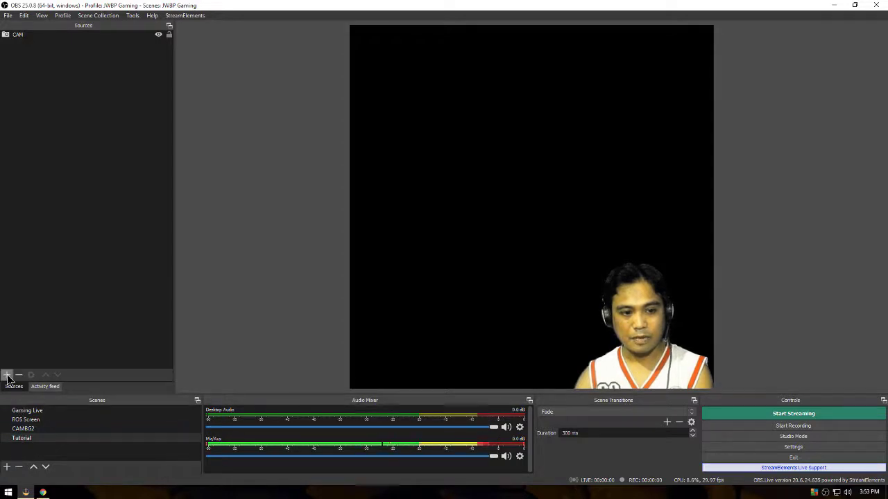
{"action": "left_click", "coordinate": [19, 36]}
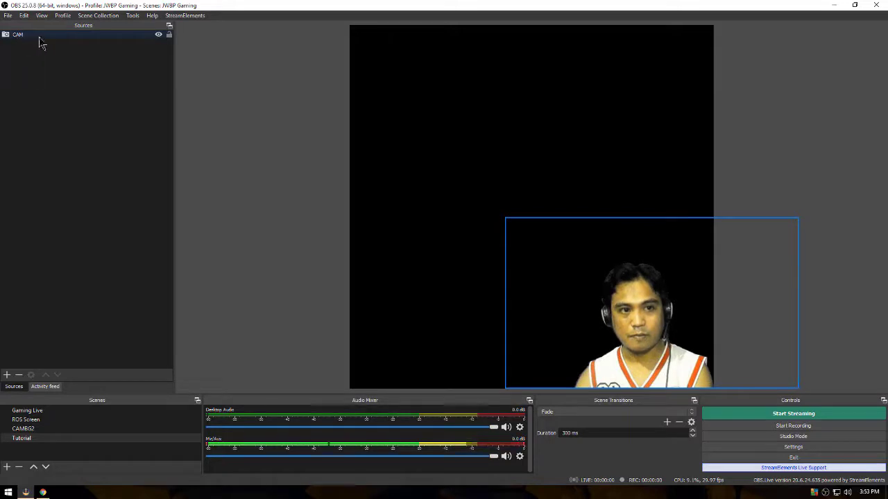
{"action": "left_click", "coordinate": [31, 45]}
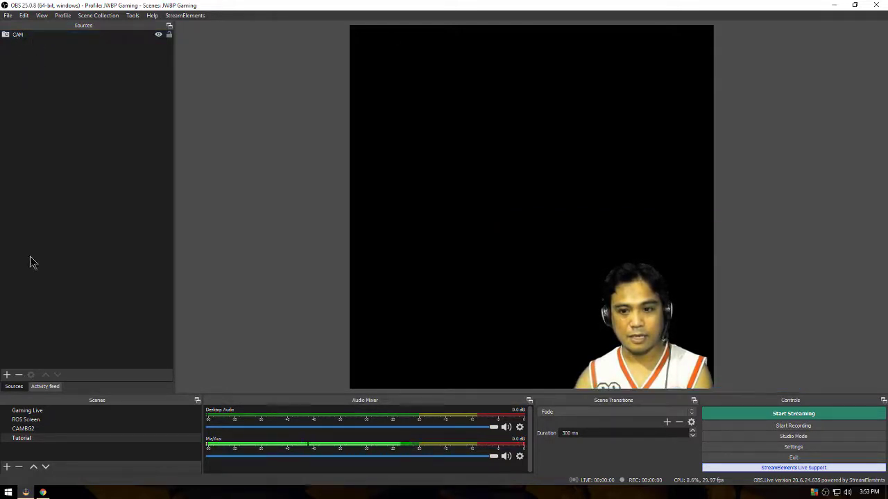
Step: Add a new Browser source named "Sample Eventlist" to the Tutorial scene
{"action": "left_click", "coordinate": [7, 377]}
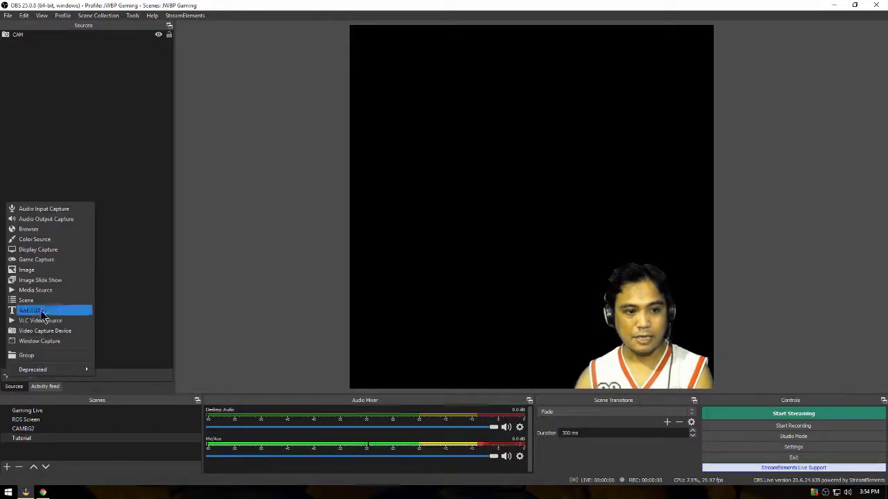
{"action": "left_click", "coordinate": [30, 232]}
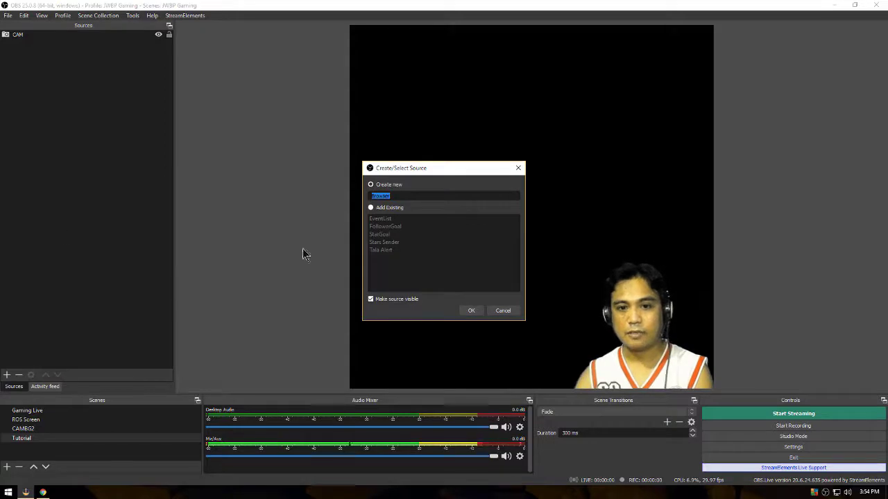
{"action": "left_click_drag", "start_coordinate": [416, 170], "coordinate": [432, 115]}
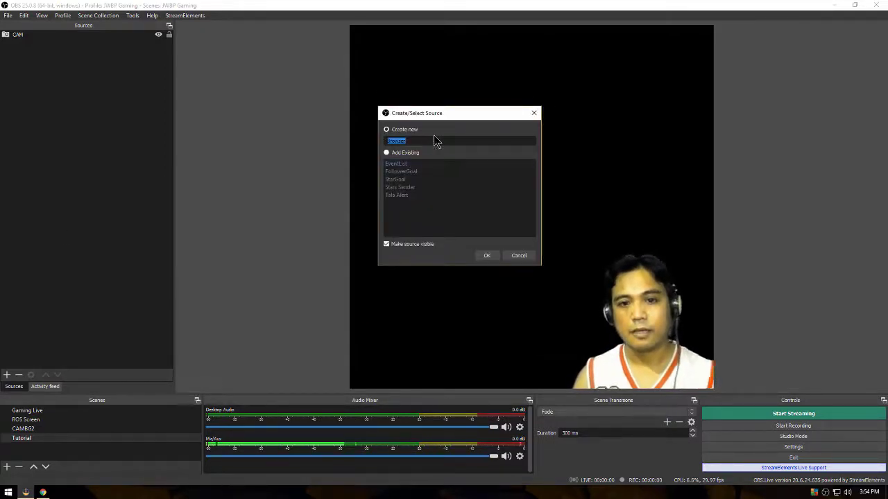
{"action": "left_click", "coordinate": [413, 140]}
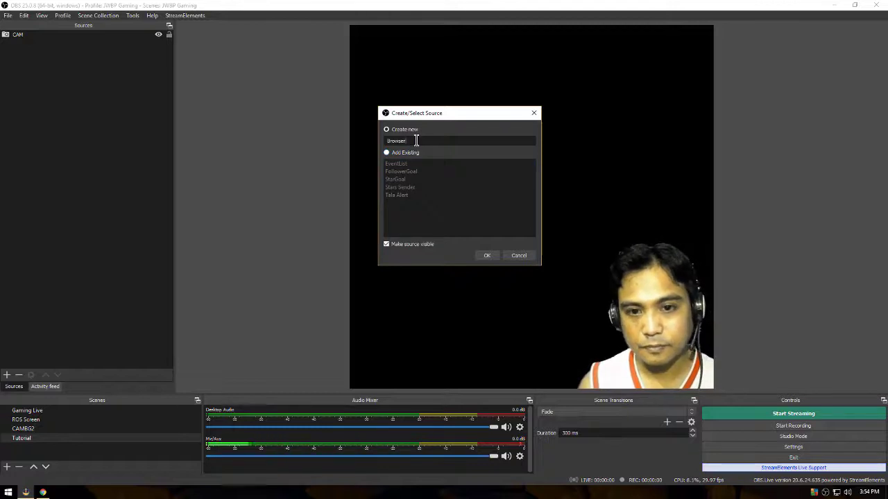
{"action": "left_click_drag", "start_coordinate": [416, 140], "coordinate": [357, 140]}
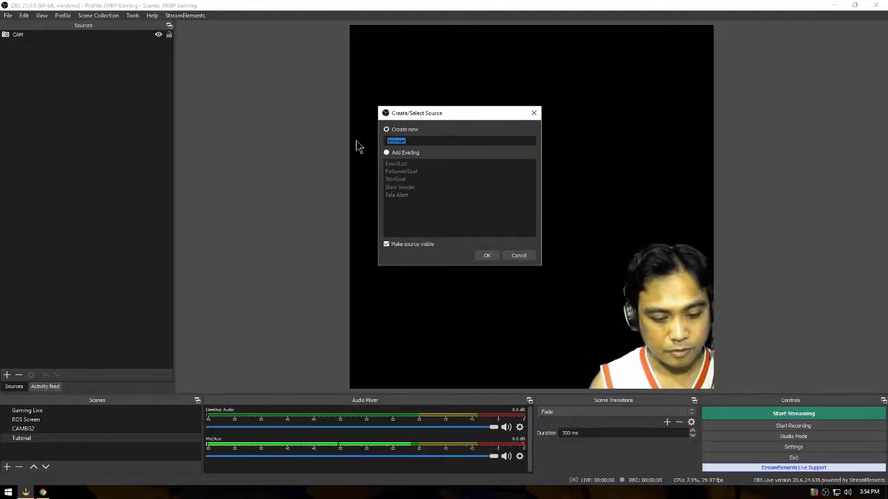
{"action": "type", "text": "Sample Even"}
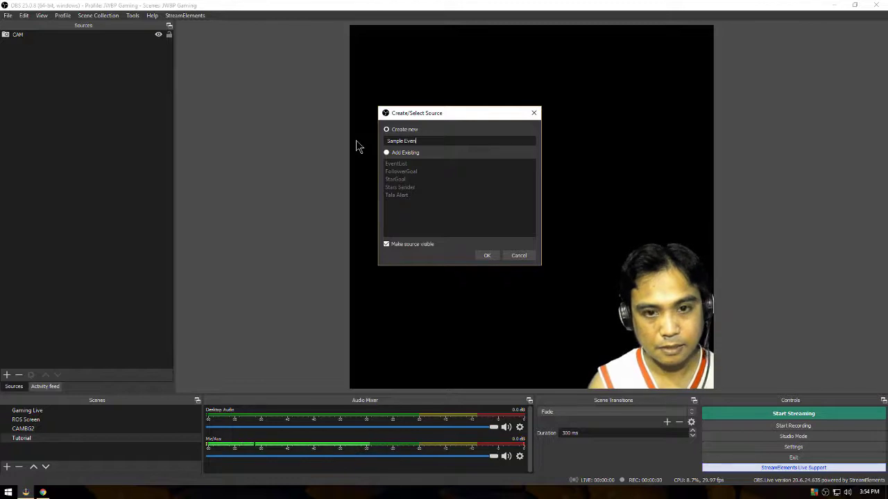
{"action": "type", "text": "tlist"}
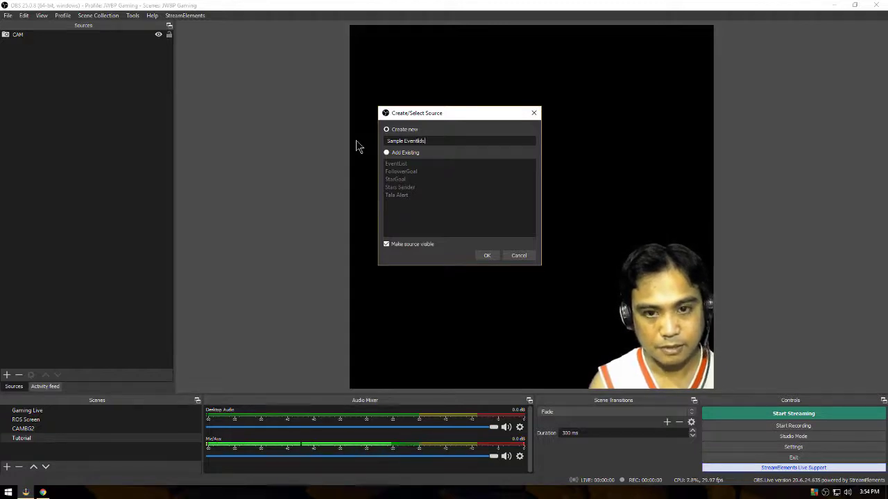
{"action": "key", "text": "BackSpace"}
{"action": "key", "text": "BackSpace"}
{"action": "key", "text": "BackSpace"}
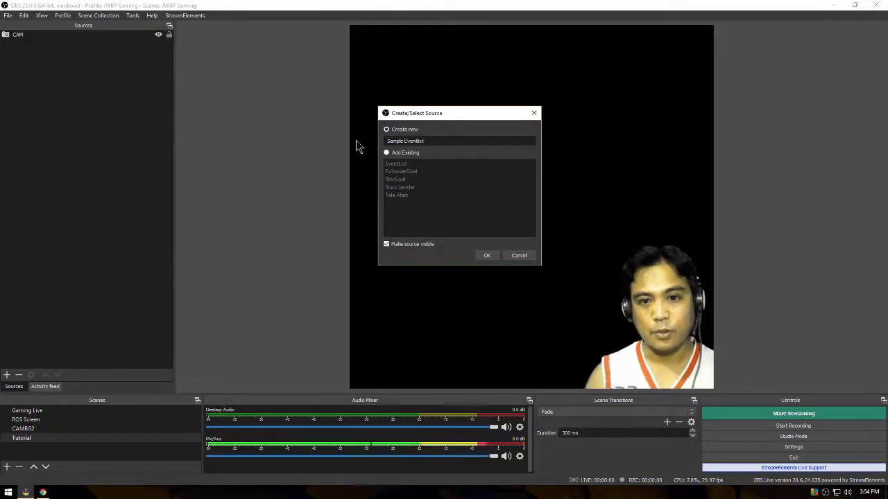
{"action": "left_click", "coordinate": [486, 256]}
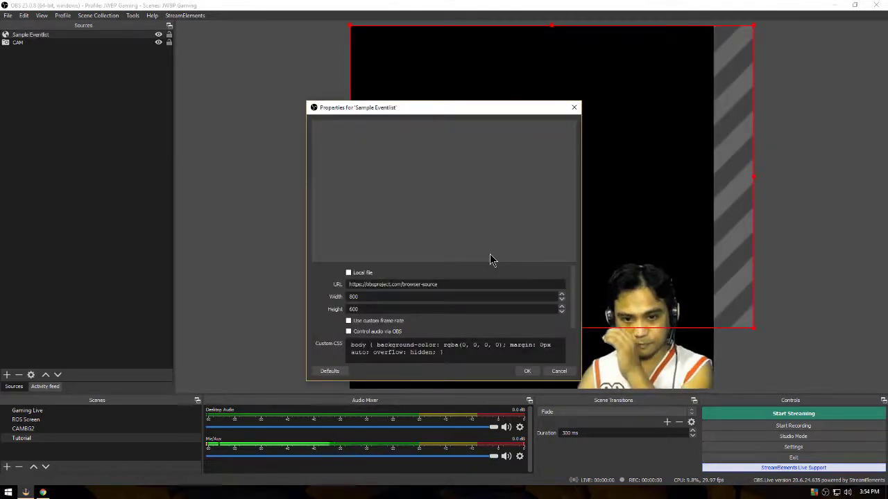
Step: Replace the default URL of the Sample Eventlist source with the copied widget URL and accept the source properties
{"action": "left_click_drag", "start_coordinate": [434, 111], "coordinate": [468, 84]}
{"action": "left_click_drag", "start_coordinate": [492, 255], "coordinate": [425, 258]}
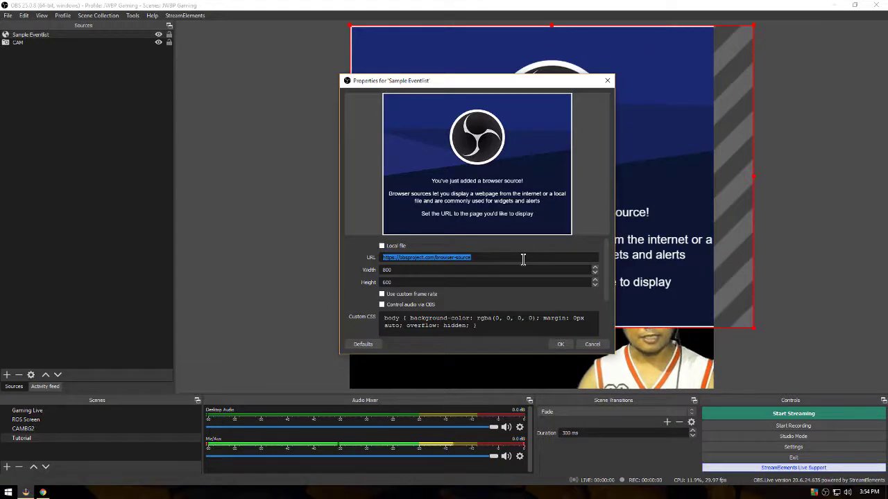
{"action": "right_click", "coordinate": [481, 258]}
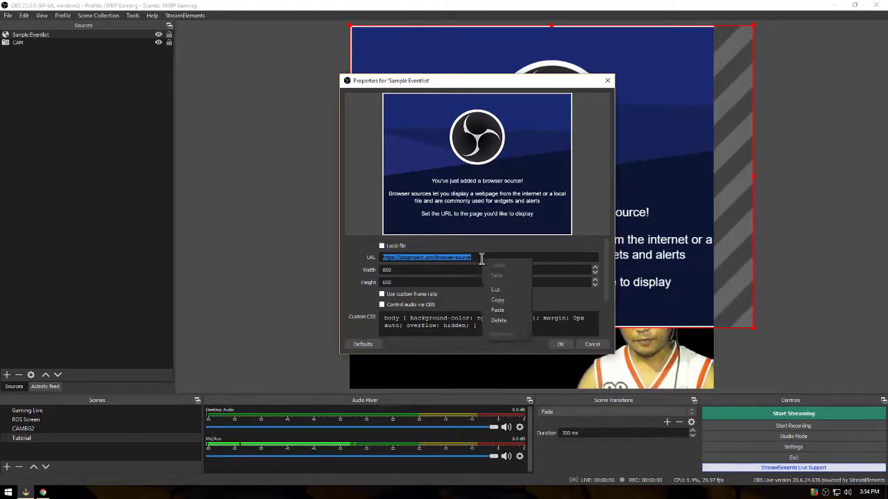
{"action": "left_click", "coordinate": [508, 312]}
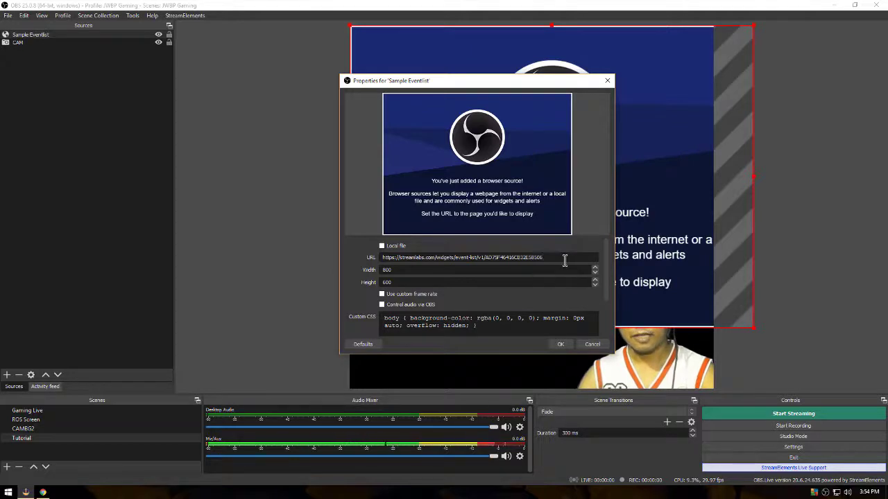
{"action": "left_click", "coordinate": [561, 345]}
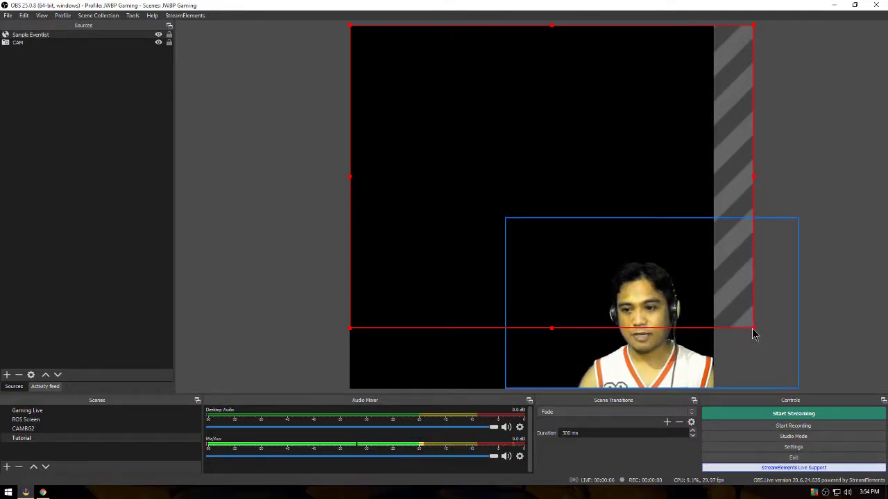
Step: Scale down the Sample Eventlist source and fit it into the lower-left corner of the canvas beside the camera image
{"action": "left_click_drag", "start_coordinate": [754, 333], "coordinate": [700, 287]}
{"action": "left_click_drag", "start_coordinate": [659, 268], "coordinate": [478, 432]}
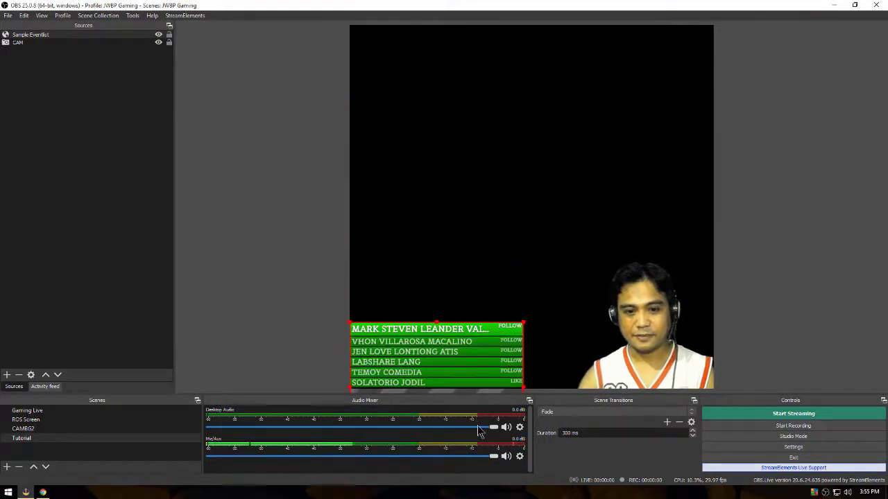
{"action": "left_click_drag", "start_coordinate": [525, 328], "coordinate": [562, 296]}
{"action": "left_click_drag", "start_coordinate": [465, 347], "coordinate": [465, 355]}
{"action": "mouse_move", "coordinate": [564, 317]}
{"action": "left_mouse_down"}
{"action": "mouse_move", "coordinate": [561, 299]}
{"action": "mouse_move", "coordinate": [579, 294]}
{"action": "mouse_move", "coordinate": [580, 303]}
{"action": "mouse_move", "coordinate": [547, 318]}
{"action": "left_mouse_up"}
{"action": "left_click_drag", "start_coordinate": [467, 342], "coordinate": [466, 336]}
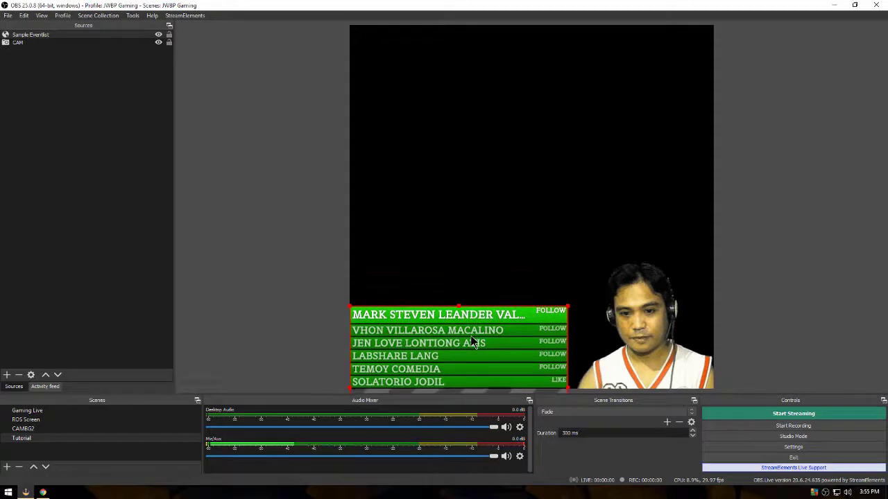
{"action": "left_click", "coordinate": [832, 163]}
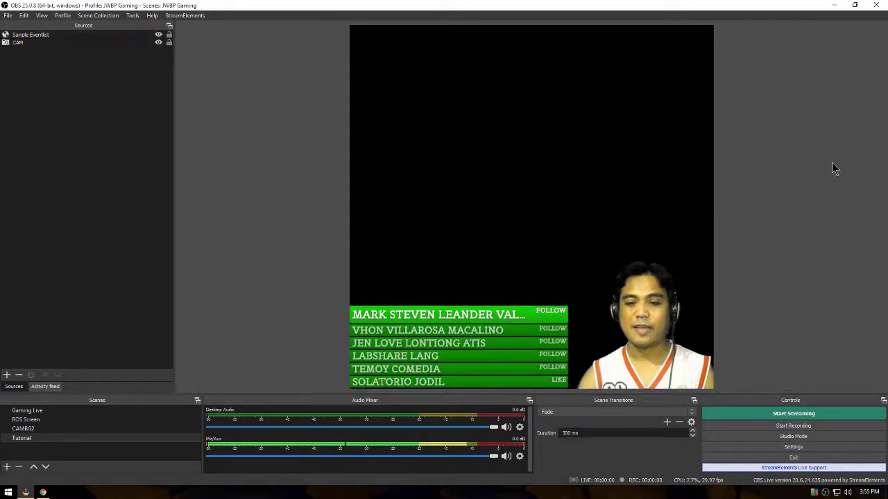
Step: Switch to Chrome and review the Event List page, highlighting the widget URL used for the browser source
{"action": "left_click", "coordinate": [42, 492]}
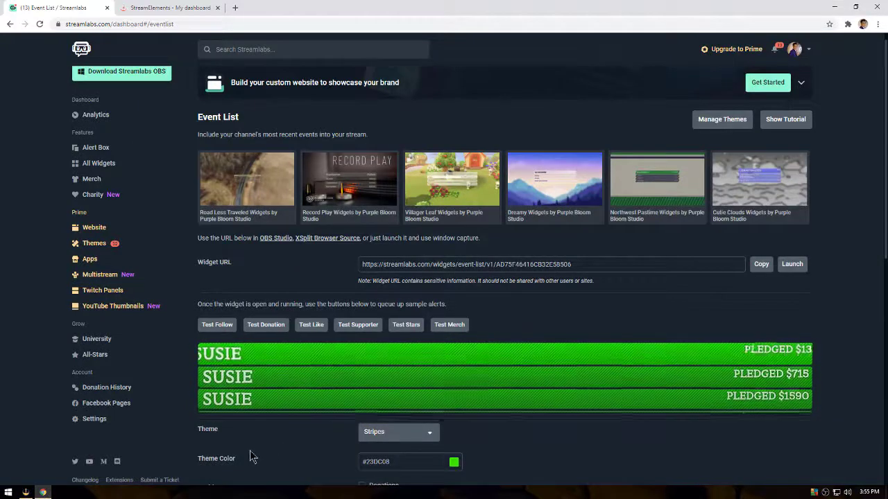
{"action": "scroll", "coordinate": [325, 372], "scroll_direction": "down", "scroll_amount": 2}
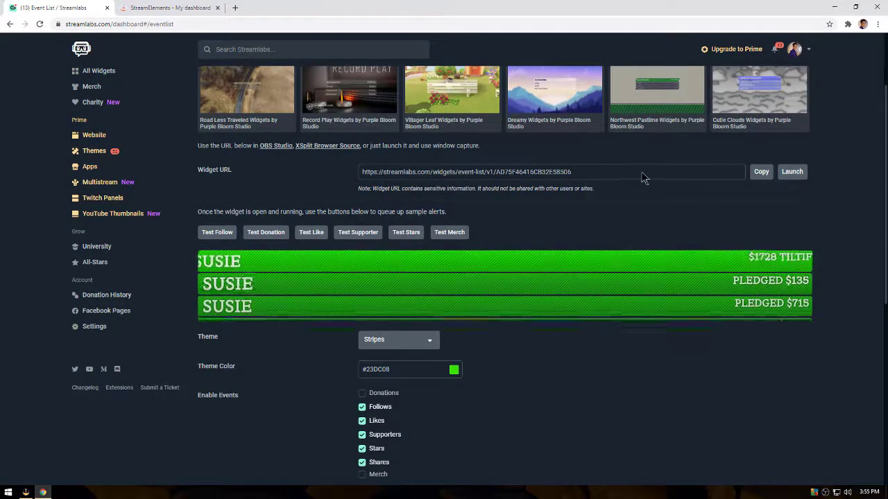
{"action": "left_click_drag", "start_coordinate": [572, 172], "coordinate": [390, 182]}
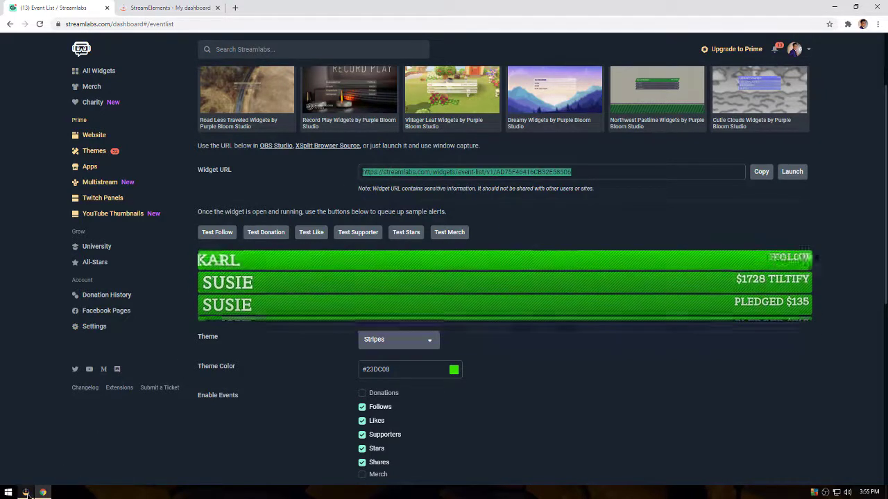
Step: Switch back to OBS, review the source types that can be added, and select the Sample Eventlist source
{"action": "left_click", "coordinate": [26, 492]}
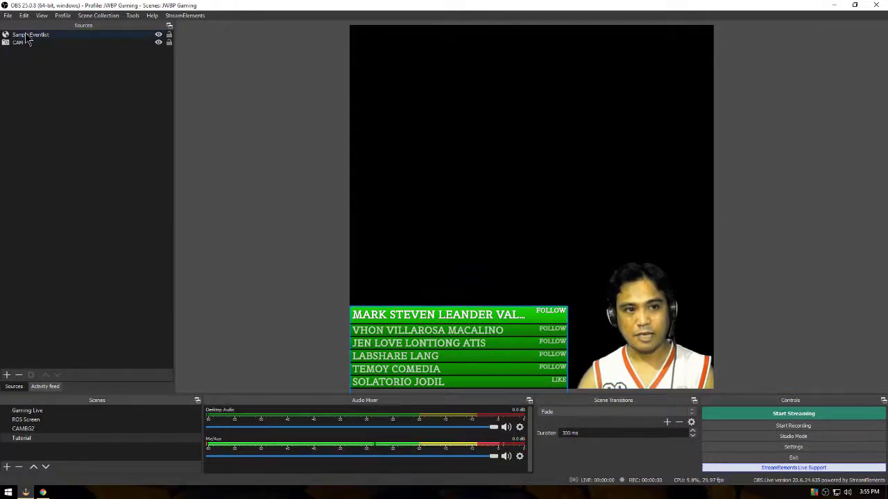
{"action": "left_click", "coordinate": [7, 376]}
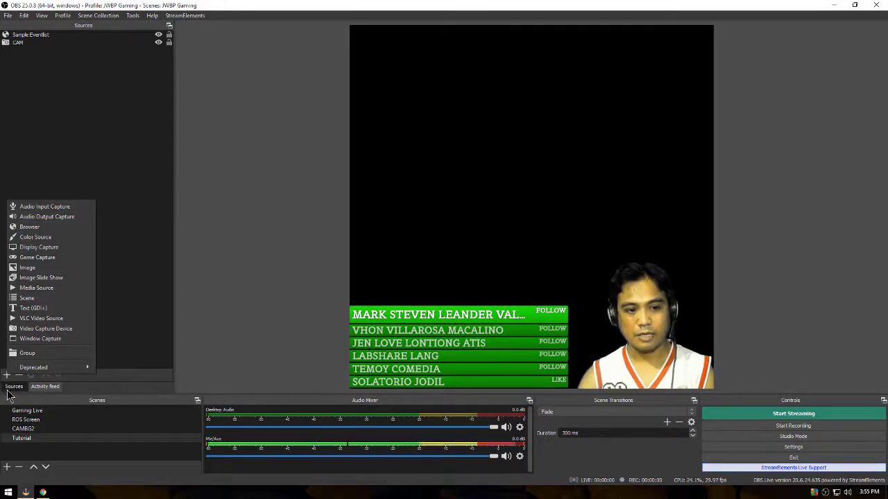
{"action": "left_click", "coordinate": [39, 37]}
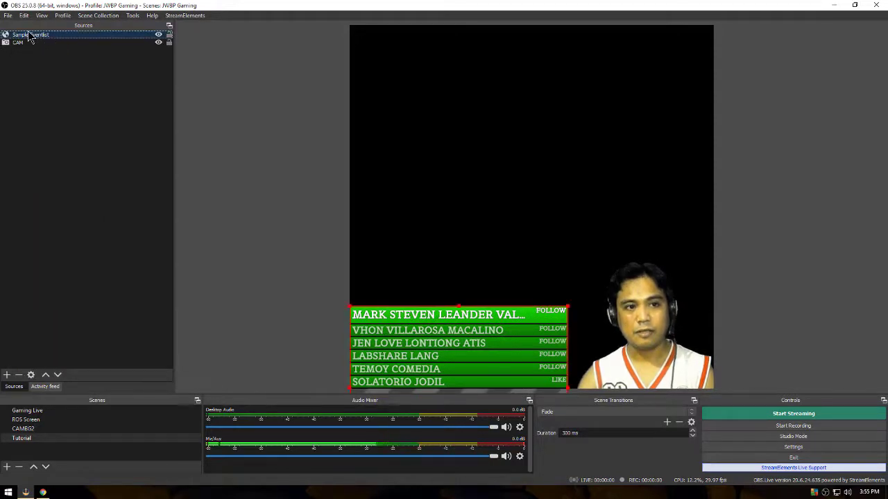